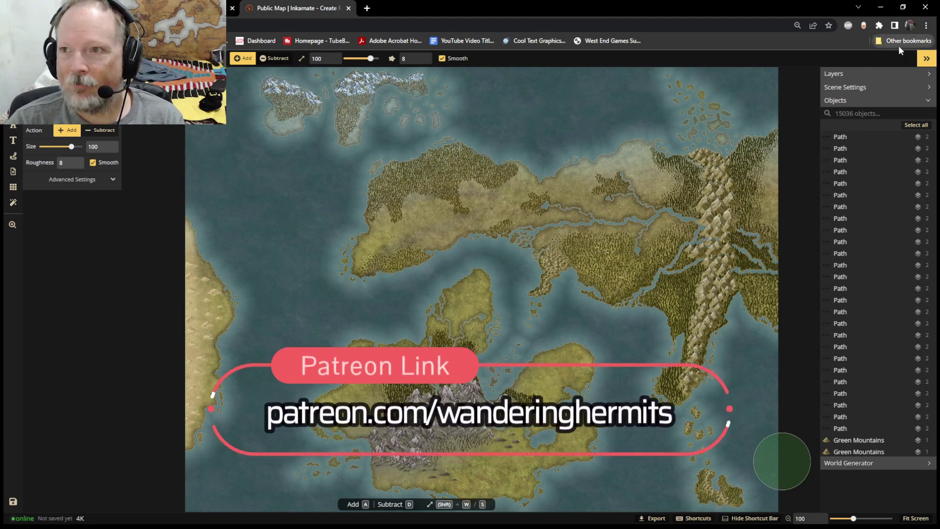
# Step: Hide the browser's bookmarks bar to give the map more room
pyautogui.hotkey('ctrl', 'shift', 'b')
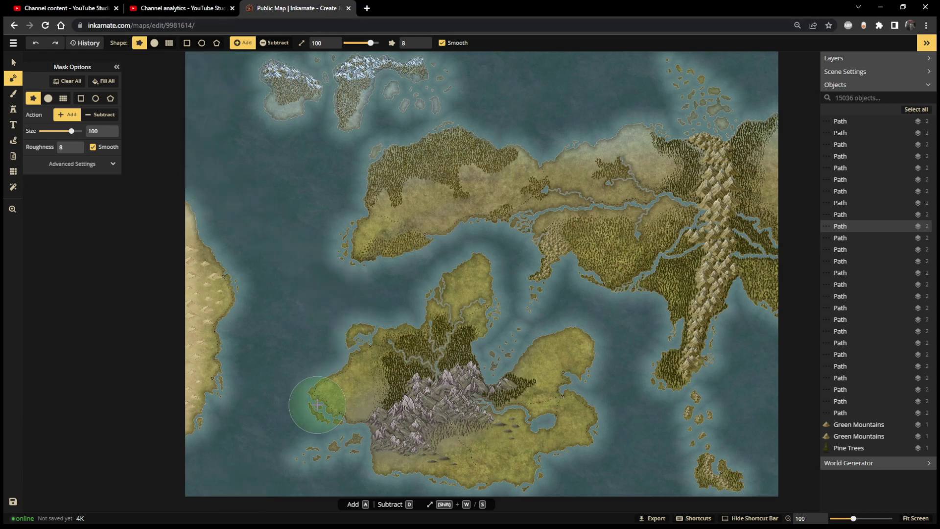
pyautogui.scroll(2, 416, 385)
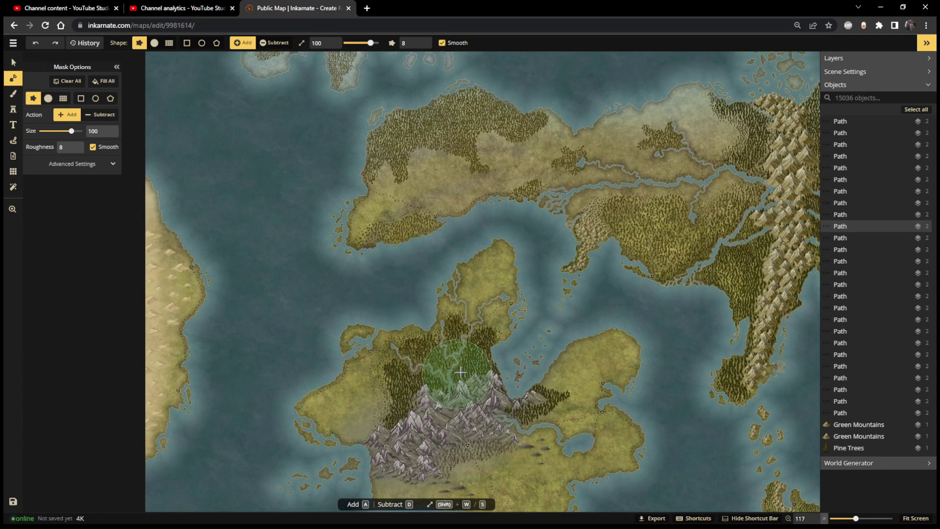
pyautogui.scroll(-2, 455, 375)
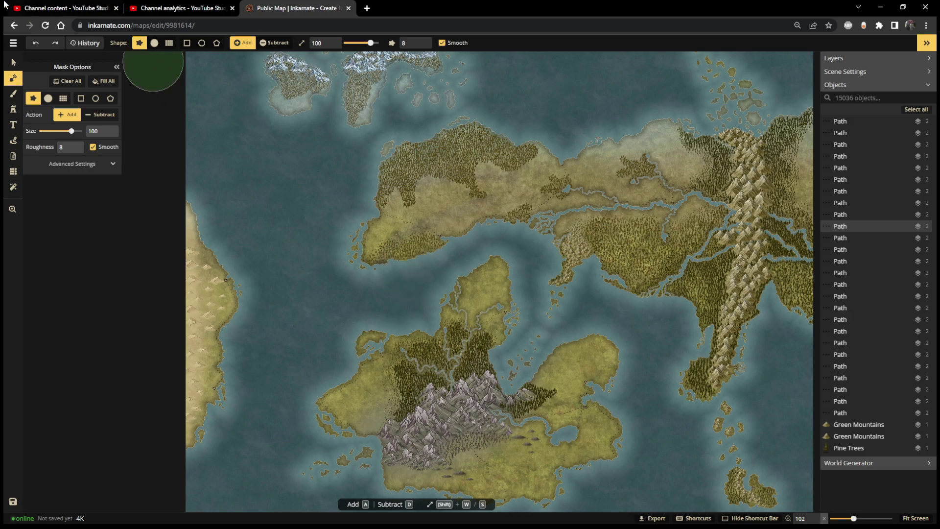
# Step: Leave the map for the Explore gallery of shared maps and close the two YouTube Studio tabs
pyautogui.click(16, 49)
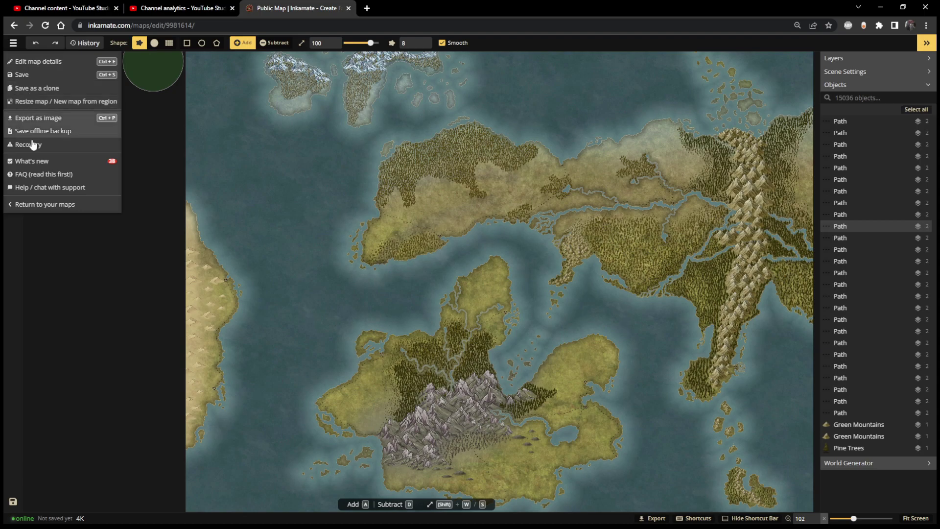
pyautogui.click(47, 205)
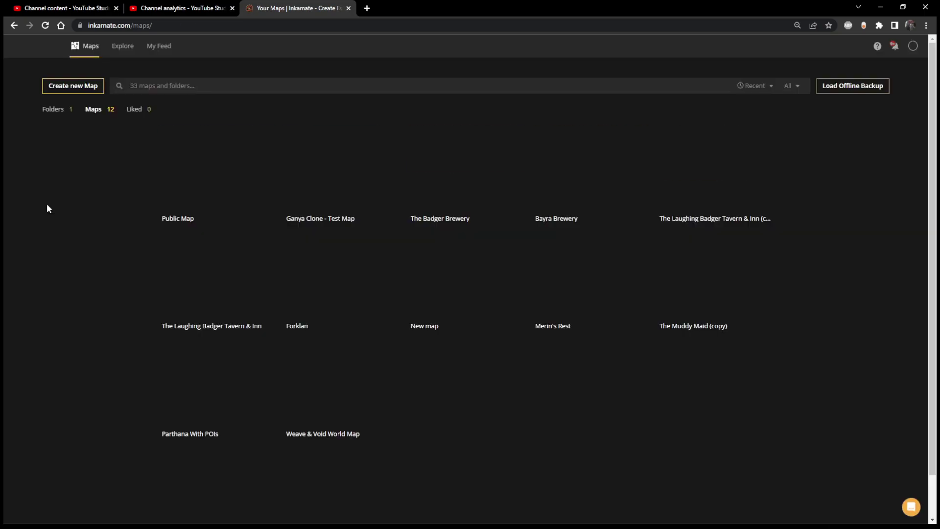
pyautogui.click(129, 51)
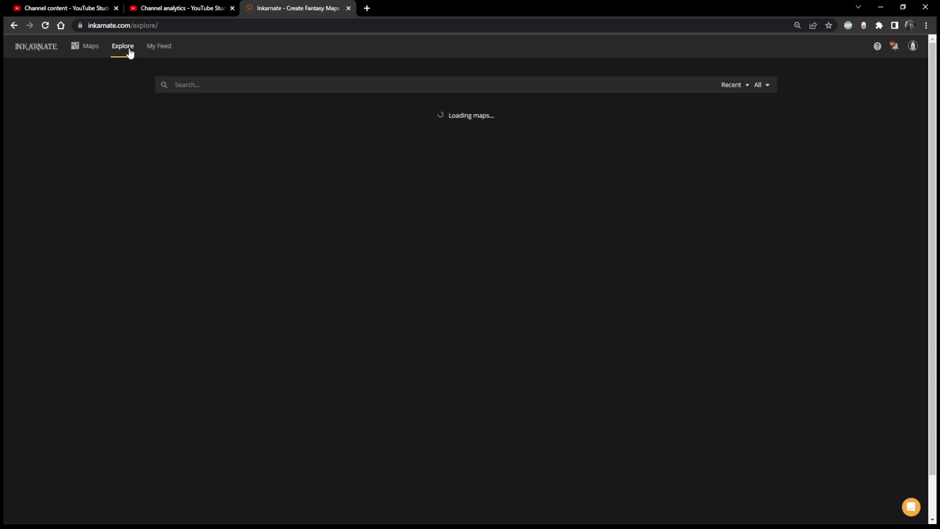
pyautogui.click(116, 8)
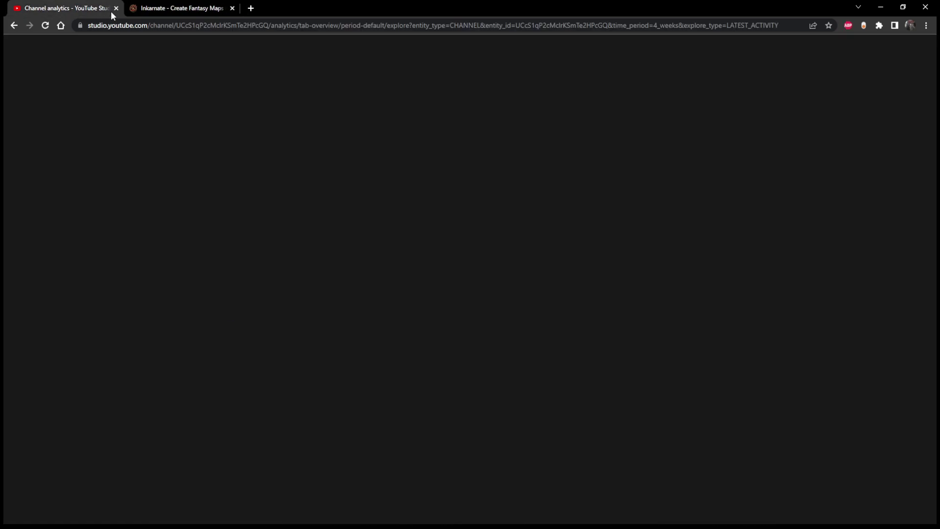
pyautogui.click(116, 8)
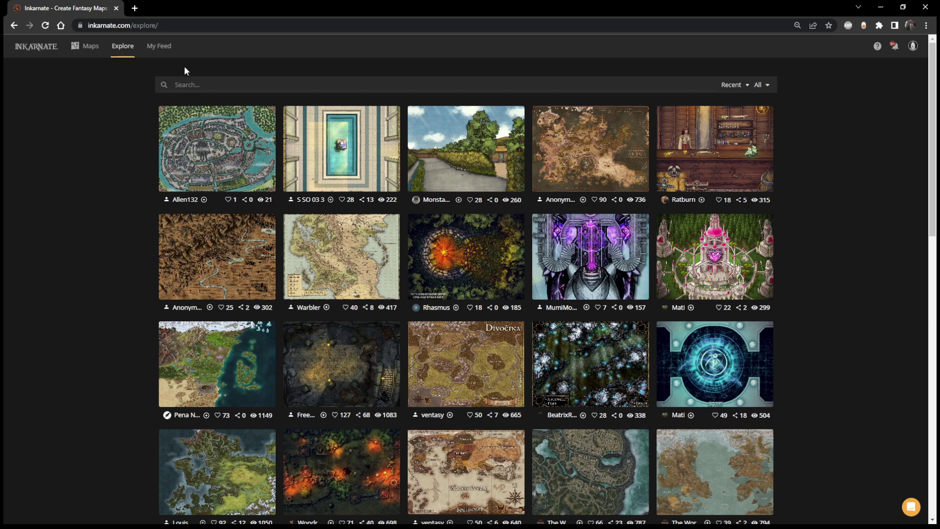
# Step: Search the shared maps for "world map" with the Fantasy World style filter and look through the results
pyautogui.click(206, 85)
pyautogui.write('world map')
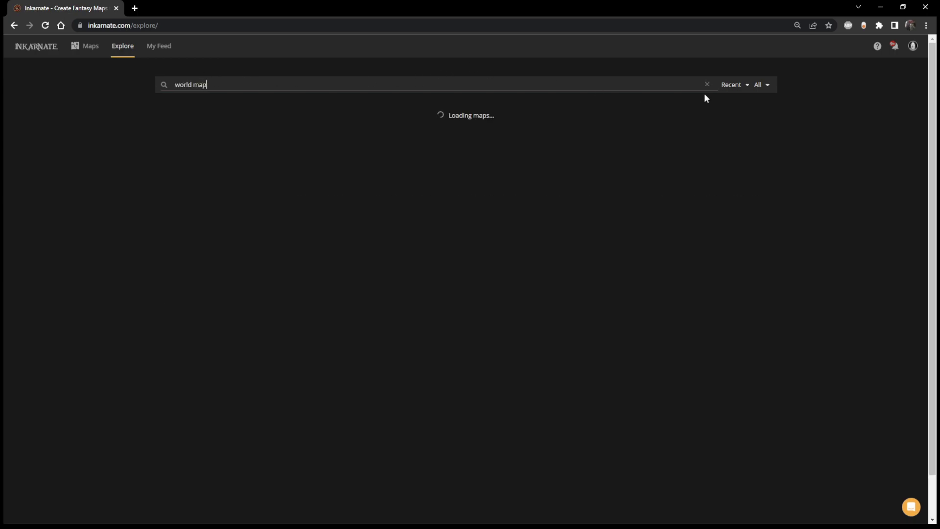
pyautogui.click(768, 91)
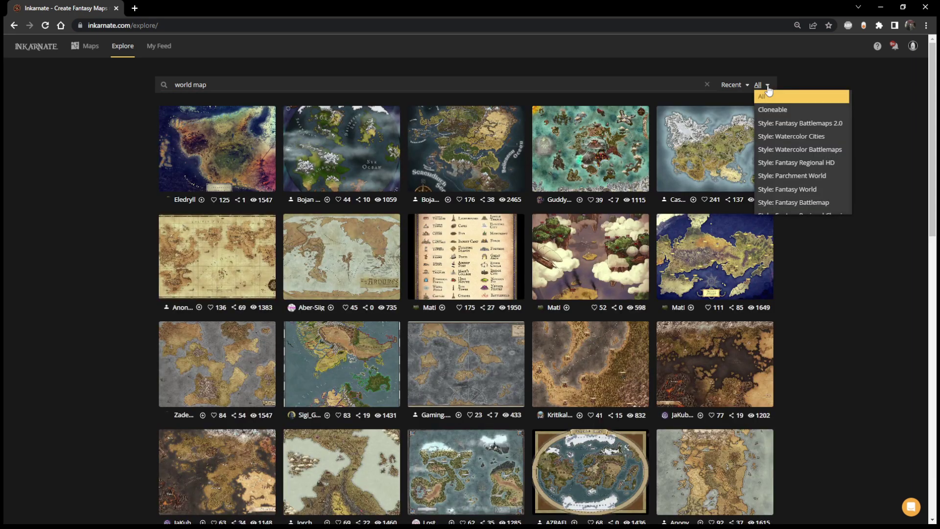
pyautogui.click(786, 190)
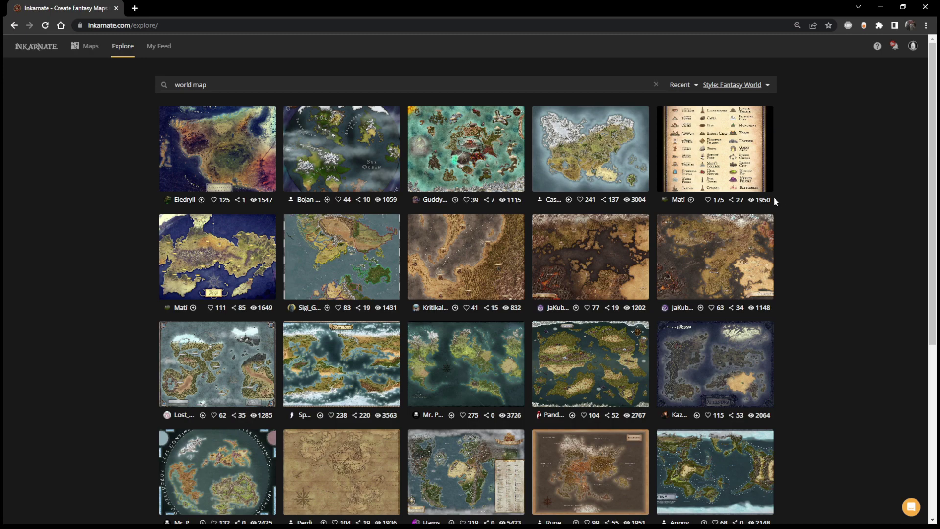
pyautogui.scroll(-2, 561, 203)
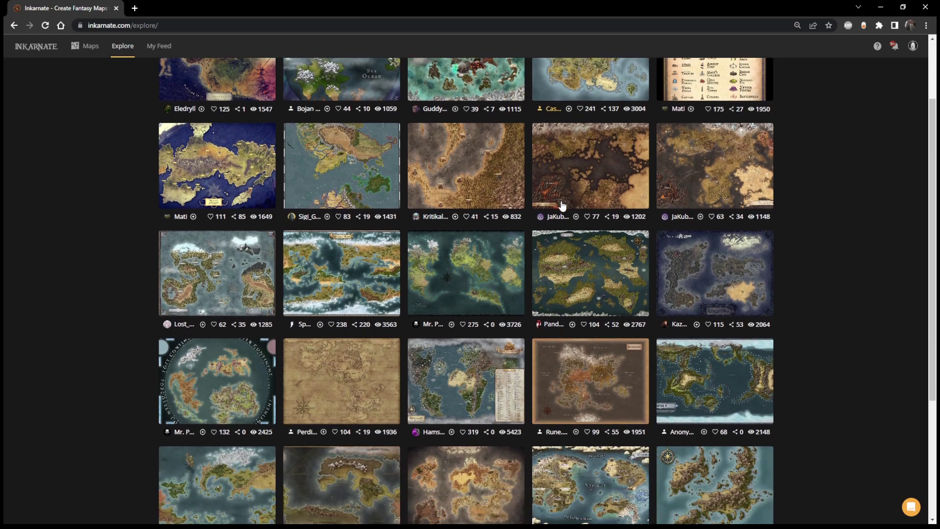
pyautogui.scroll(-2, 561, 203)
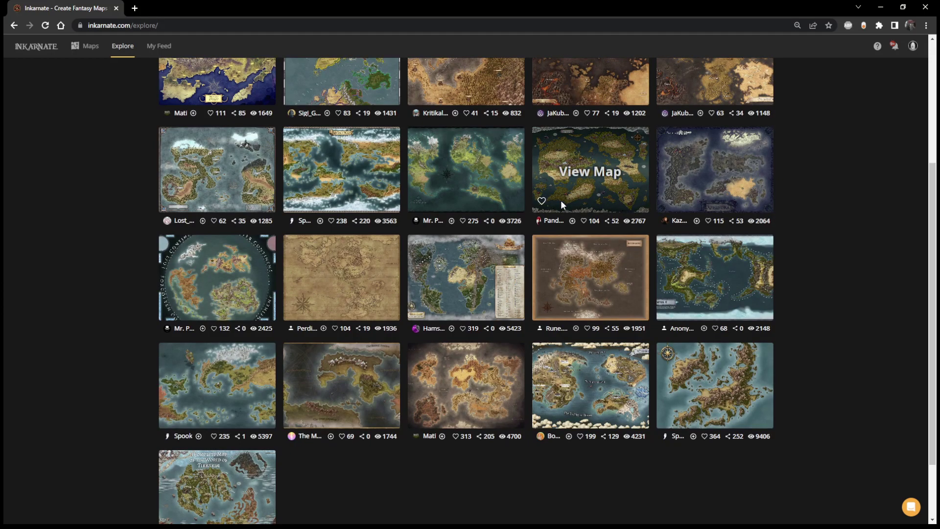
pyautogui.scroll(-1, 561, 203)
pyautogui.scroll(-1, 562, 203)
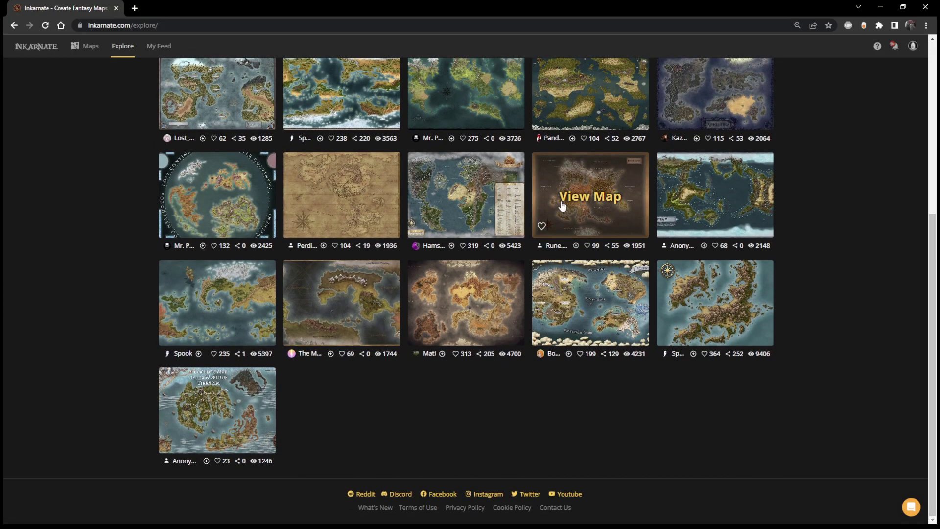
pyautogui.scroll(5, 562, 205)
pyautogui.scroll(1, 562, 203)
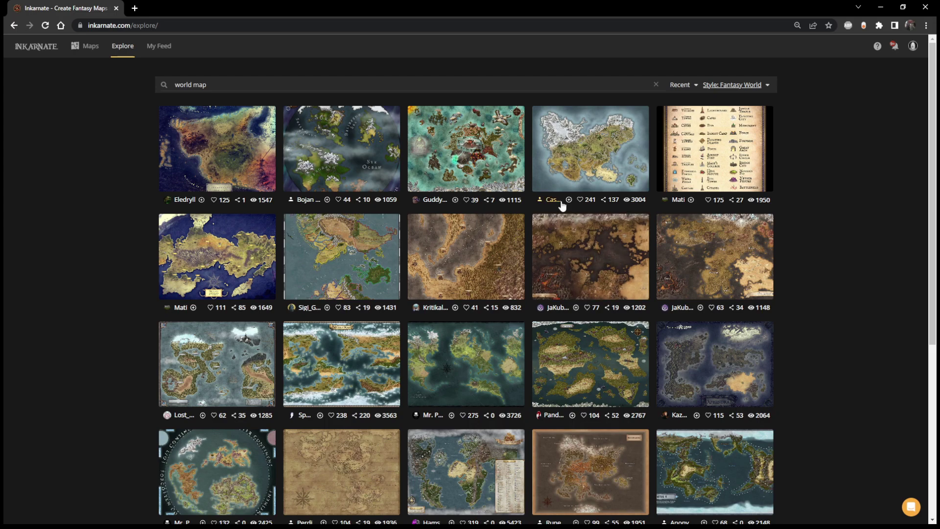
pyautogui.moveTo(338, 153)
# Step: Return to the personal map collection and open Public Map for editing
pyautogui.click(87, 48)
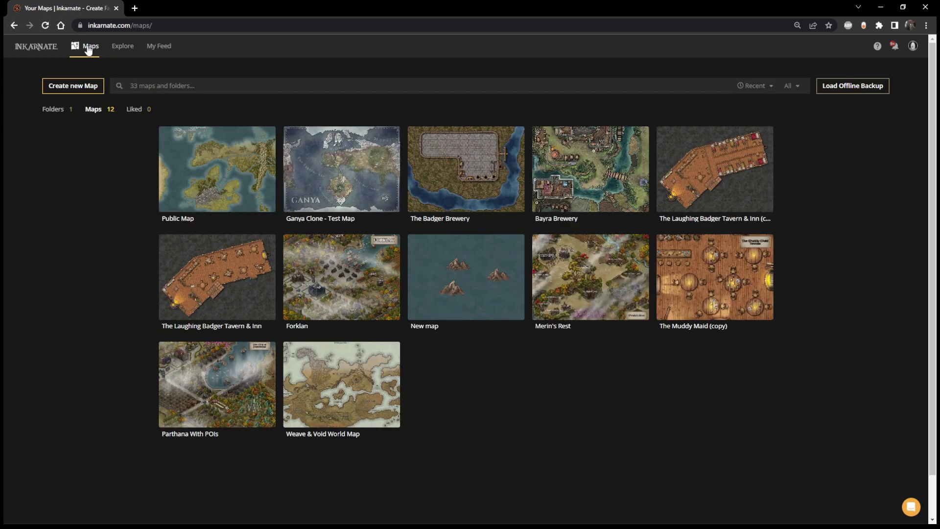
pyautogui.click(207, 175)
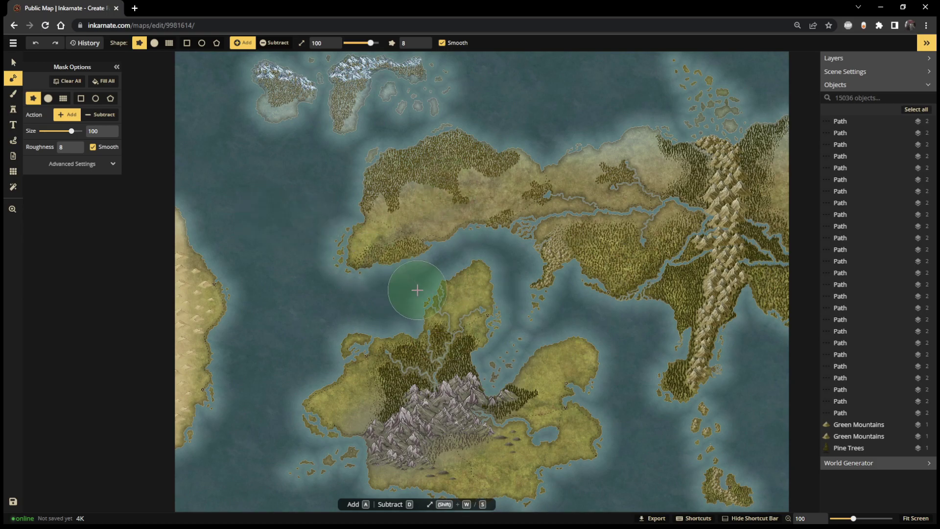
pyautogui.scroll(4, 417, 290)
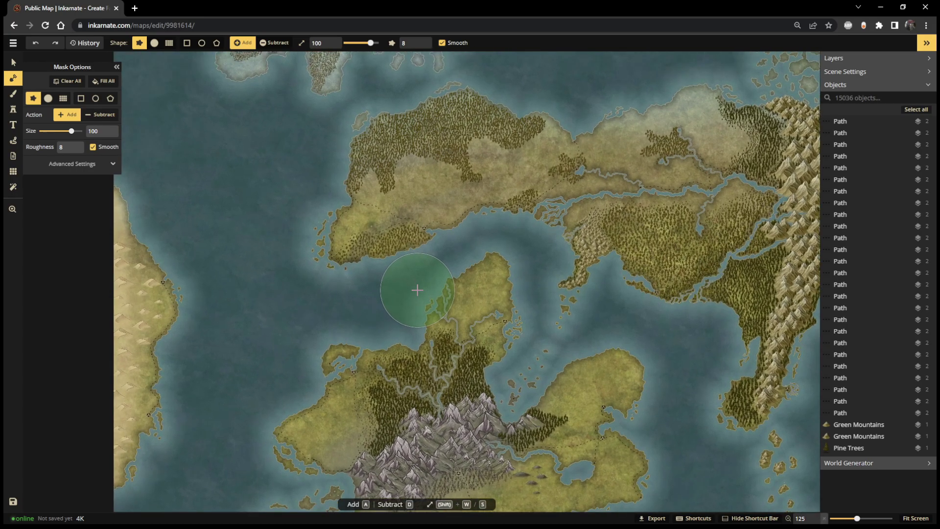
# Step: Draw a wavy solid-style path with the Path tool in the open sea west of the central peninsula, and undo it
pyautogui.click(13, 141)
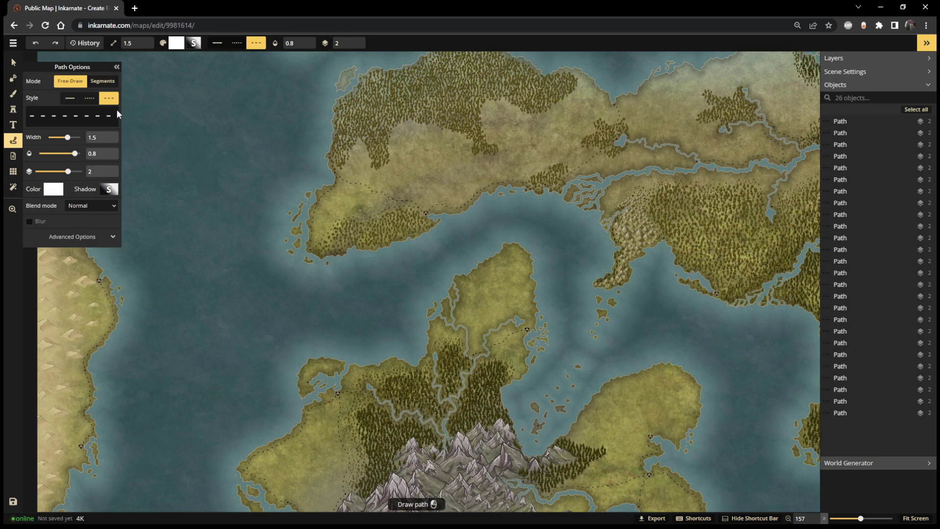
pyautogui.scroll(4, 419, 209)
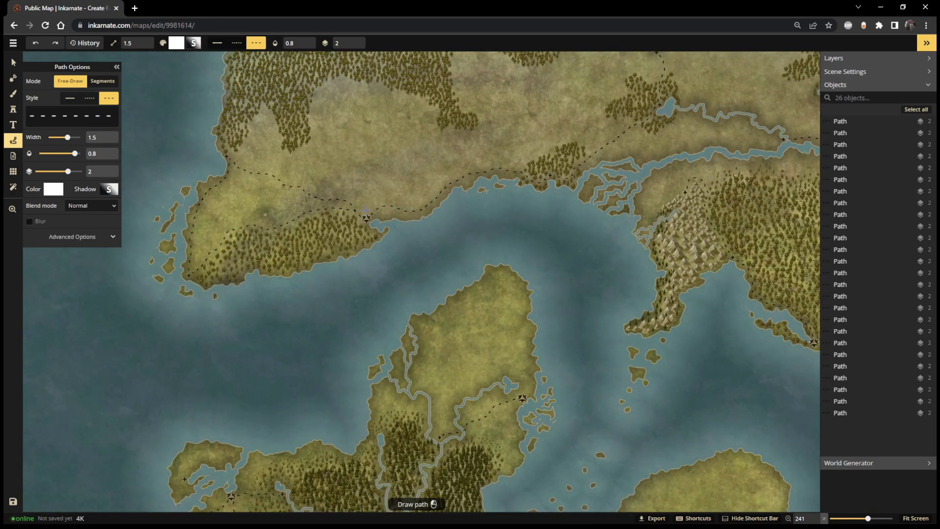
pyautogui.click(71, 102)
pyautogui.moveTo(147, 344)
pyautogui.mouseDown()
pyautogui.moveTo(157, 365)
pyautogui.moveTo(180, 373)
pyautogui.moveTo(236, 346)
pyautogui.moveTo(285, 363)
pyautogui.moveTo(312, 331)
pyautogui.mouseUp()
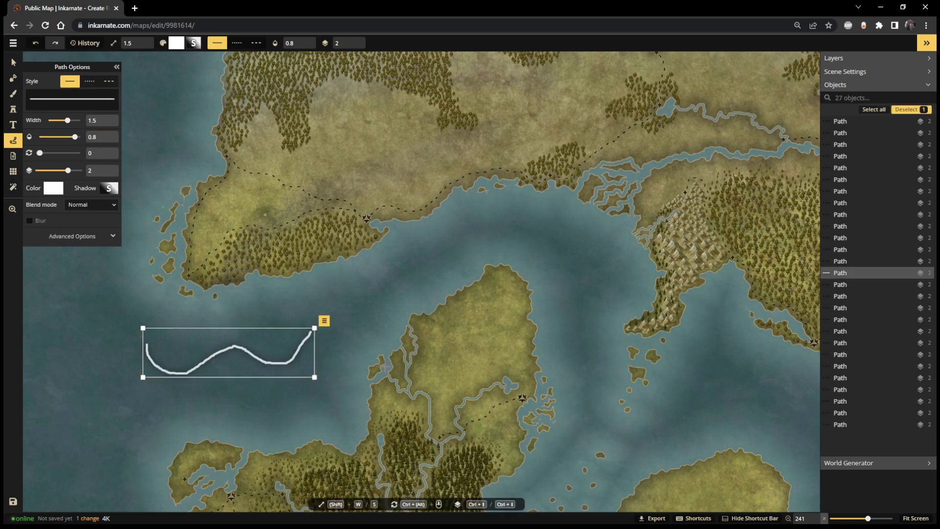
pyautogui.hotkey('ctrl', 'z')
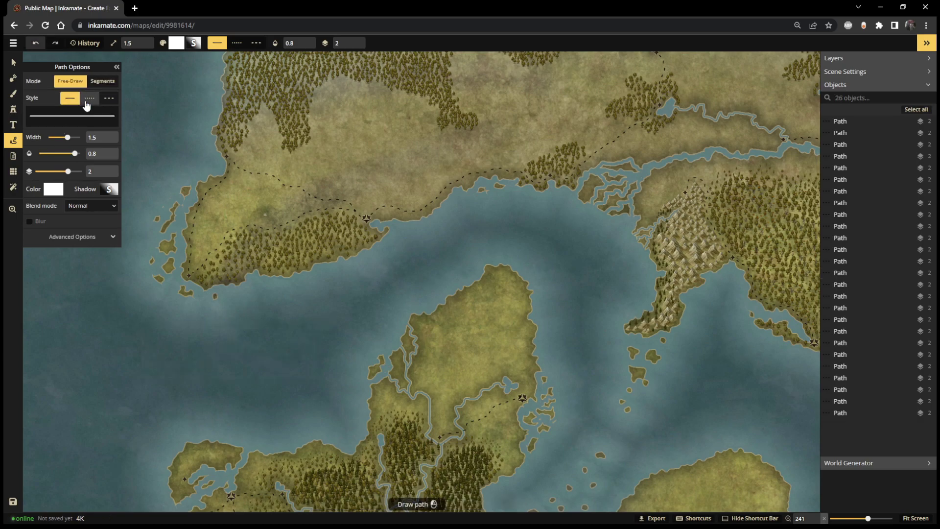
# Step: Switch the path style to dotted, draw a short trial path in the same western sea, and undo it
pyautogui.moveTo(235, 379)
pyautogui.mouseDown()
pyautogui.moveTo(274, 346)
pyautogui.moveTo(331, 323)
pyautogui.mouseUp()
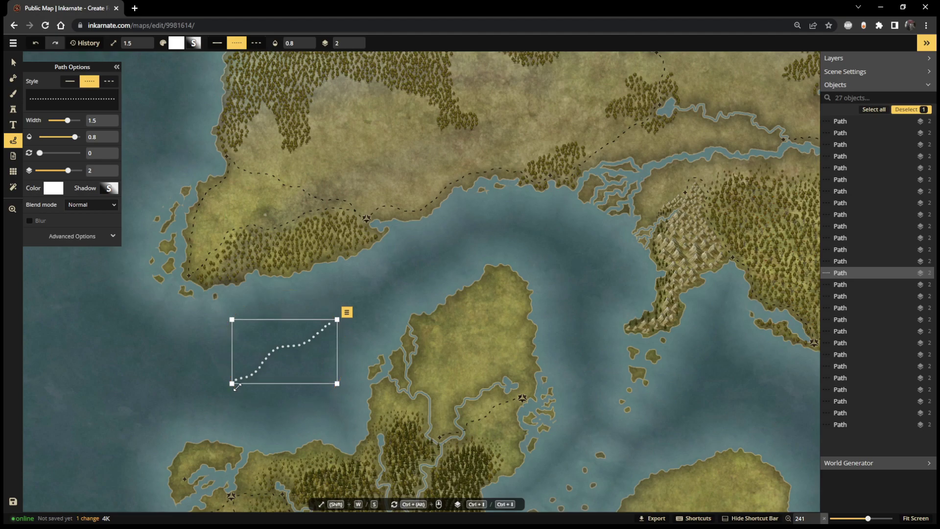
pyautogui.hotkey('ctrl', 'z')
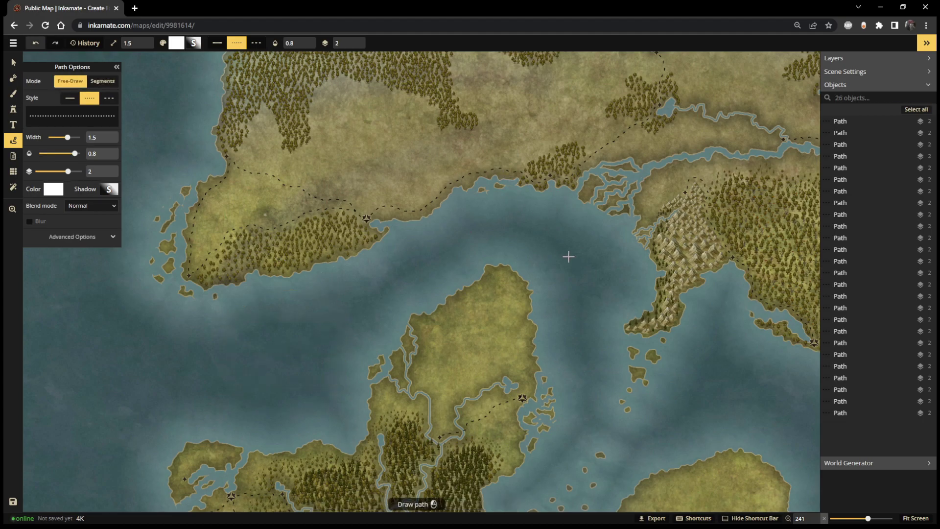
pyautogui.scroll(-3, 532, 242)
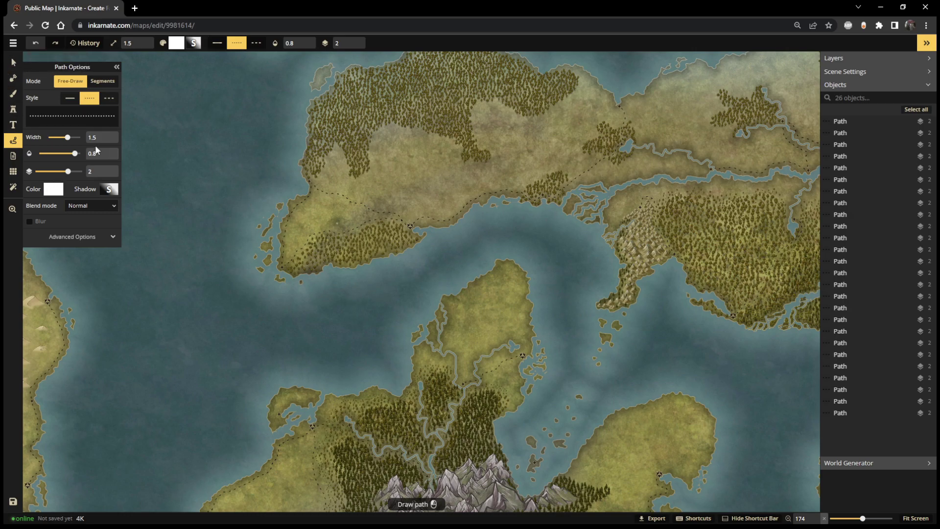
# Step: Draw a short dotted white path in the strait between the northern coast and the central peninsula
pyautogui.scroll(4, 479, 192)
pyautogui.scroll(2, 451, 190)
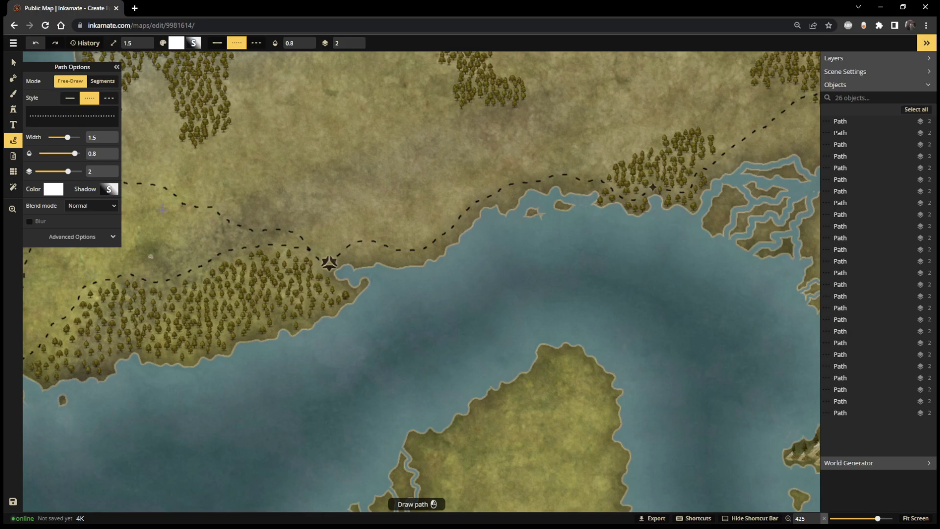
pyautogui.click(51, 192)
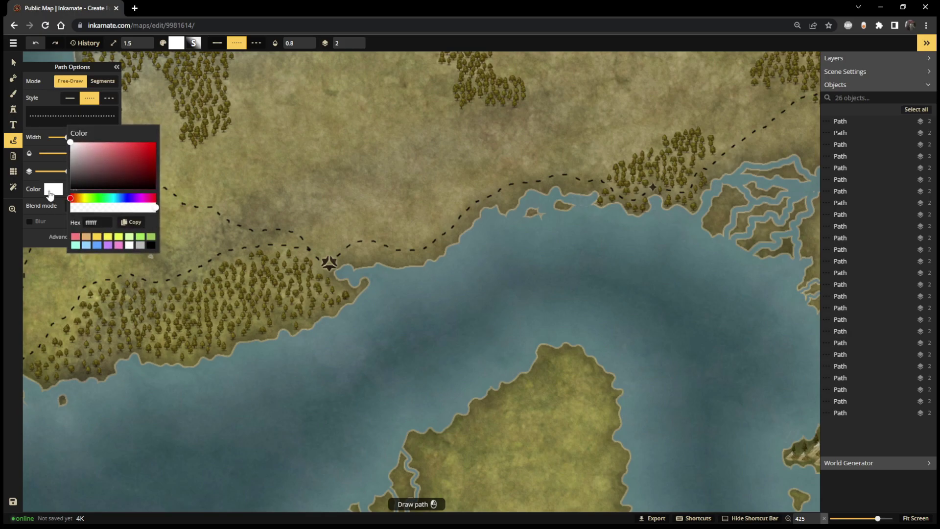
pyautogui.click(433, 266)
pyautogui.moveTo(481, 288); pyautogui.dragTo(473, 362)
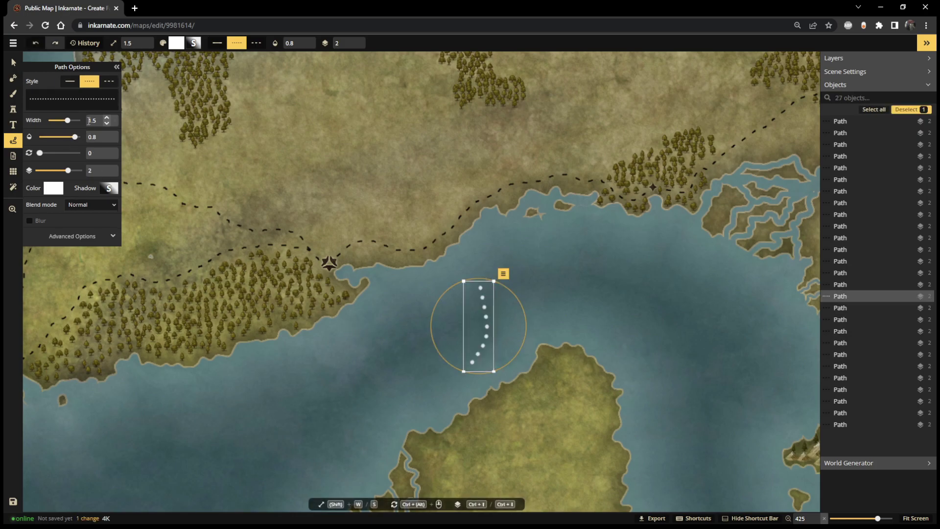
# Step: Set the dotted path's width to 0.5 and opacity to 1, and delete that trial path
pyautogui.moveTo(68, 120); pyautogui.dragTo(56, 120)
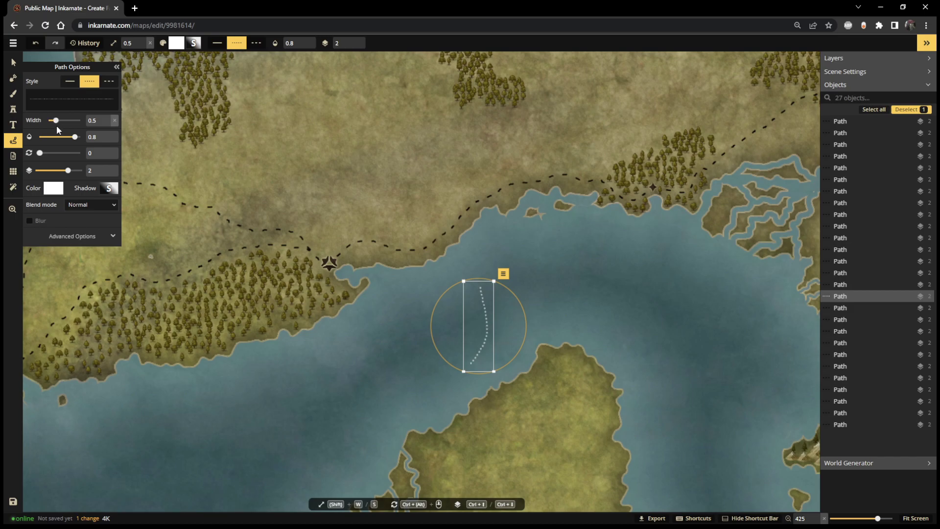
pyautogui.moveTo(75, 137); pyautogui.dragTo(84, 136)
pyautogui.press('Delete')
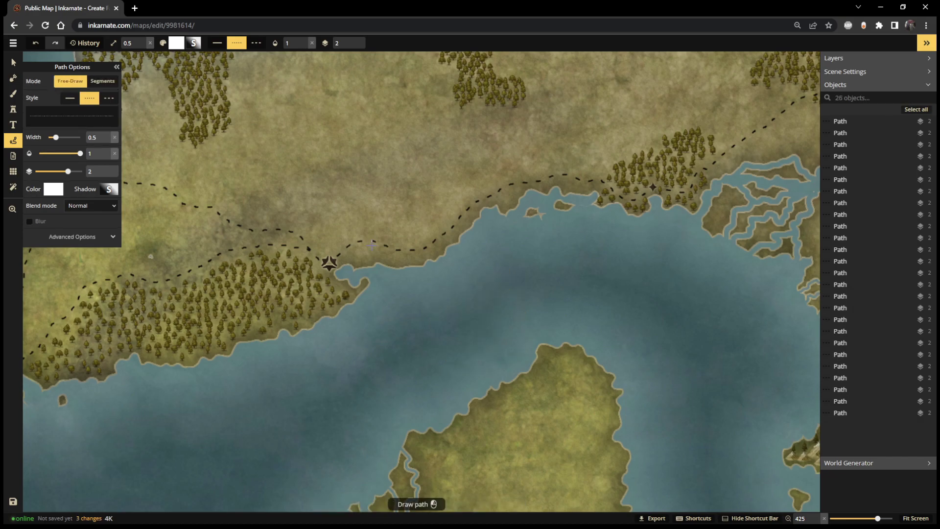
# Step: Draw a winding dotted path across the northern continent, from its north coast beside the forest south to the river delta
pyautogui.scroll(-2, 395, 252)
pyautogui.scroll(-3, 432, 254)
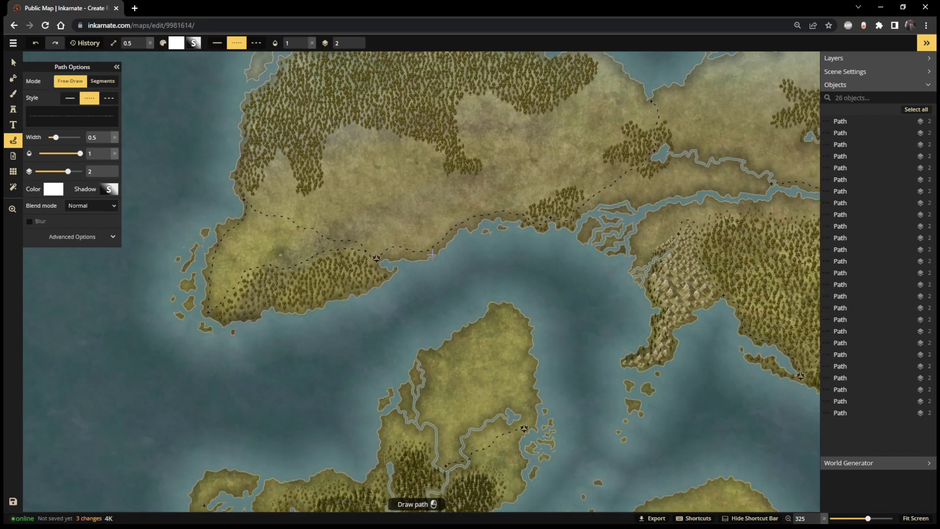
pyautogui.scroll(-3, 432, 254)
pyautogui.scroll(-1, 522, 269)
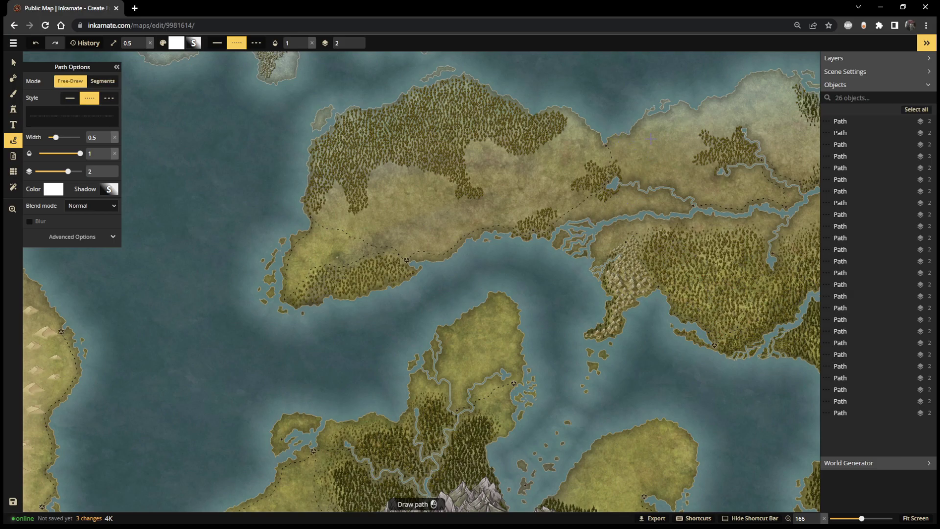
pyautogui.press('shift')
pyautogui.keyDown('shift'); pyautogui.click(569, 110); pyautogui.keyUp('shift')
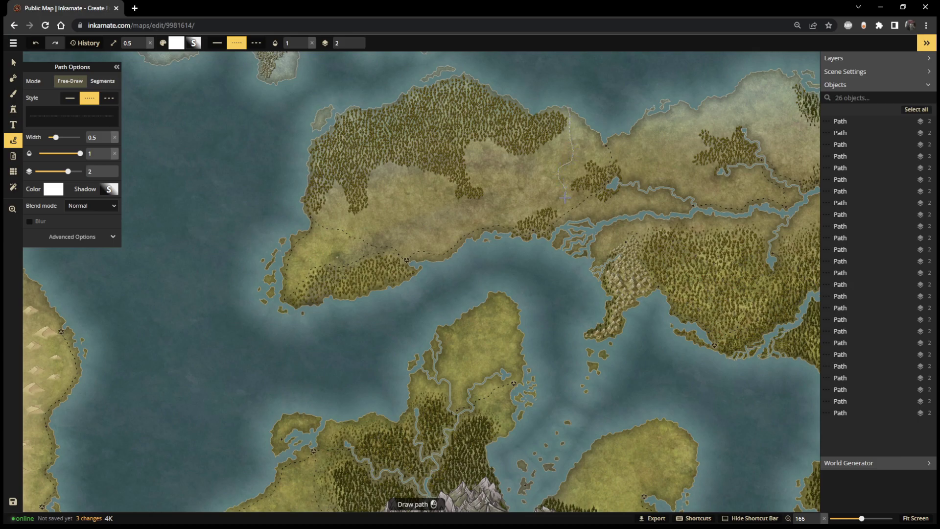
pyautogui.doubleClick(569, 218)
pyautogui.scroll(5, 558, 222)
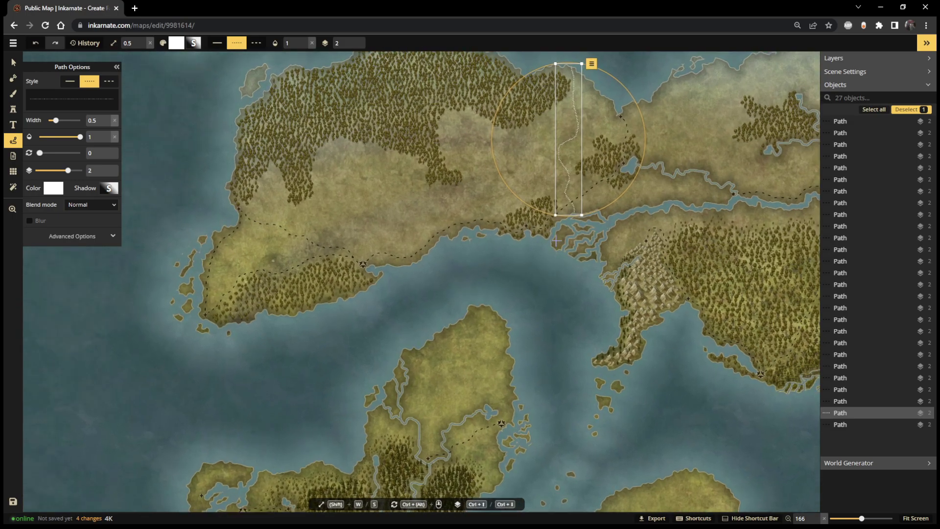
pyautogui.moveTo(555, 227); pyautogui.dragTo(527, 350)
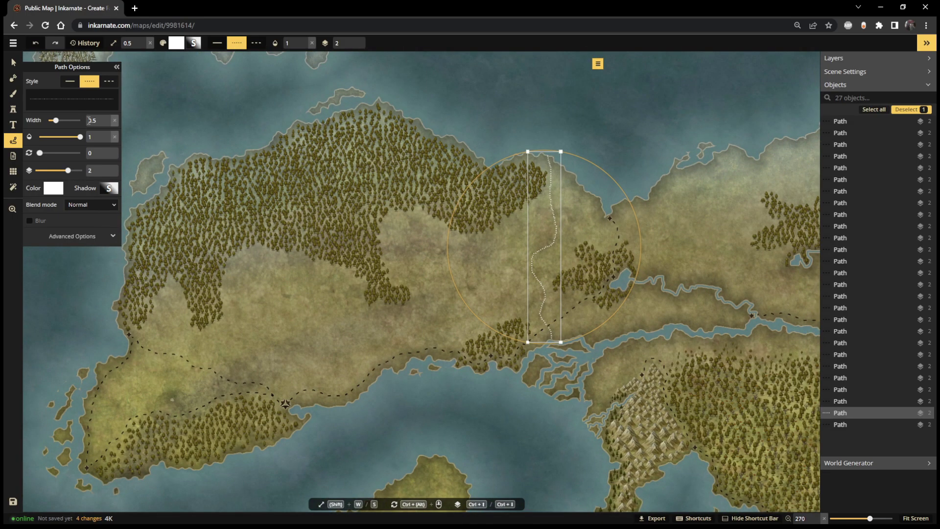
# Step: Set the width of the selected dotted path across the northern continent to 1 and deselect it
pyautogui.click(107, 119)
pyautogui.click(519, 422)
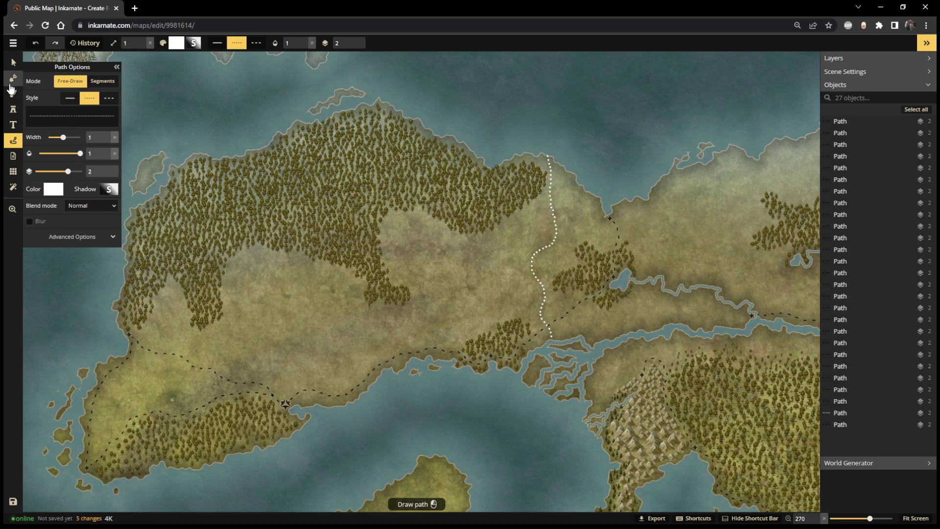
# Step: Add a text label reading "Name of Kingdom" across the western part of the northern continent
pyautogui.click(14, 113)
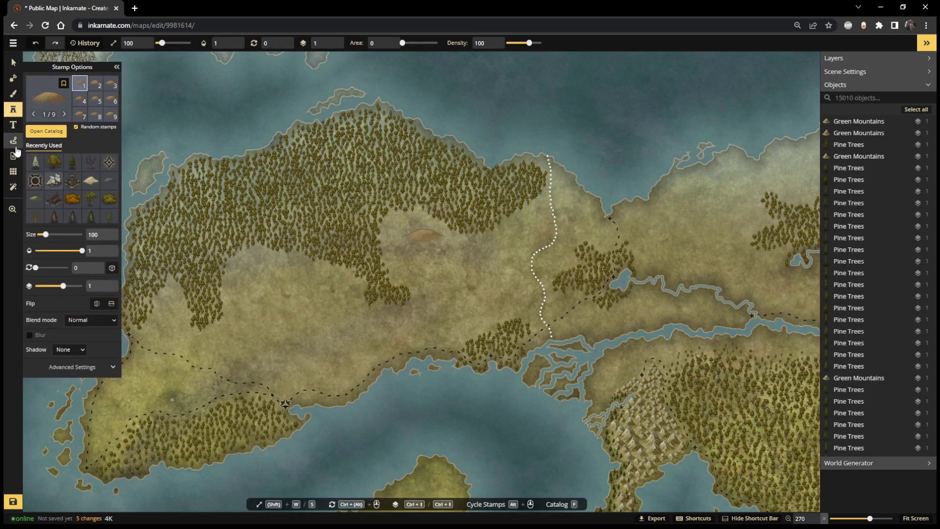
pyautogui.click(14, 126)
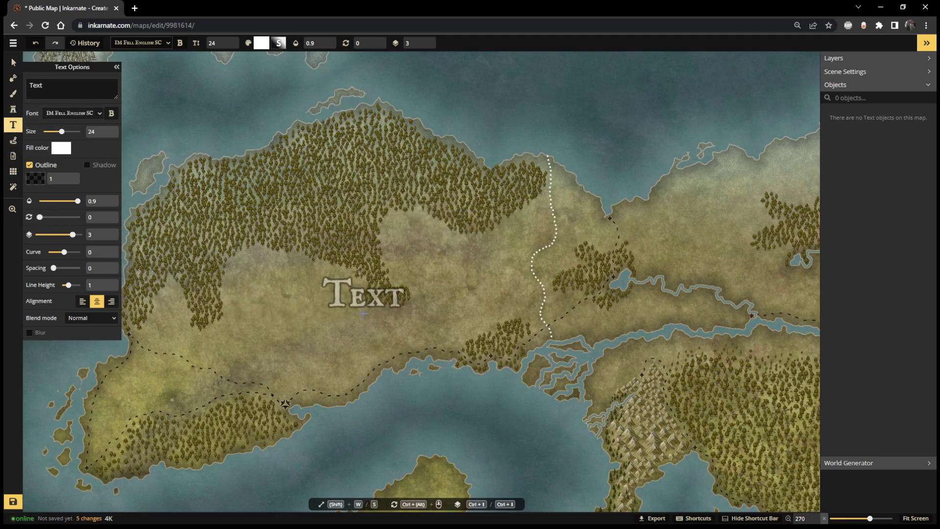
pyautogui.click(353, 297)
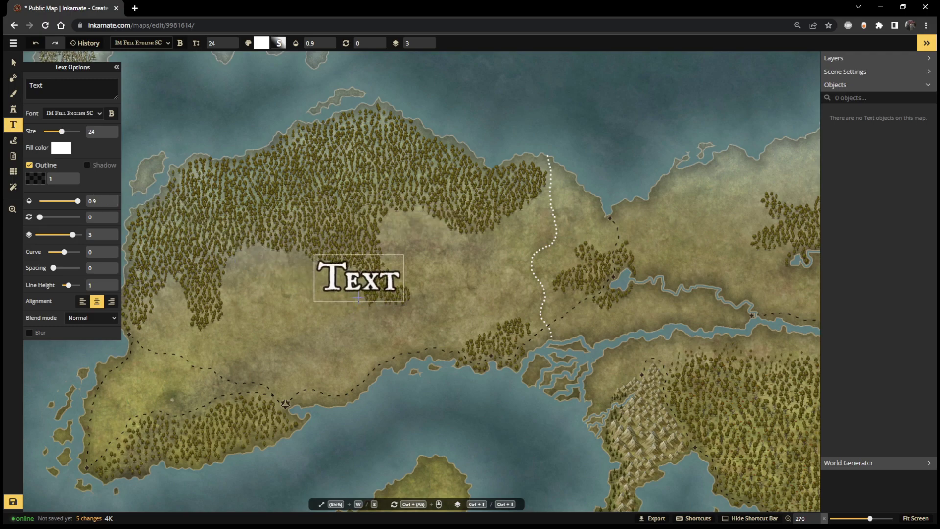
pyautogui.write('Name of Kingdom')
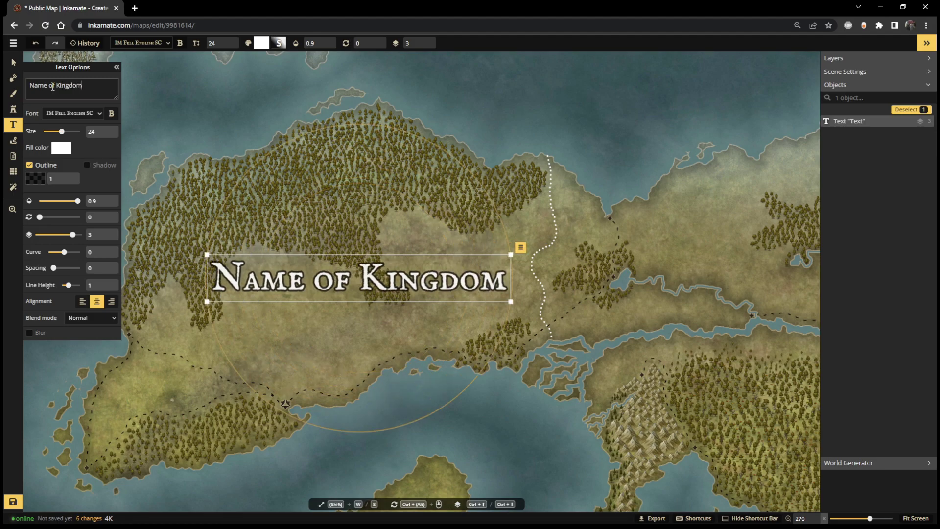
pyautogui.scroll(-3, 374, 216)
pyautogui.click(12, 60)
pyautogui.scroll(-1, 331, 225)
pyautogui.scroll(-1, 377, 231)
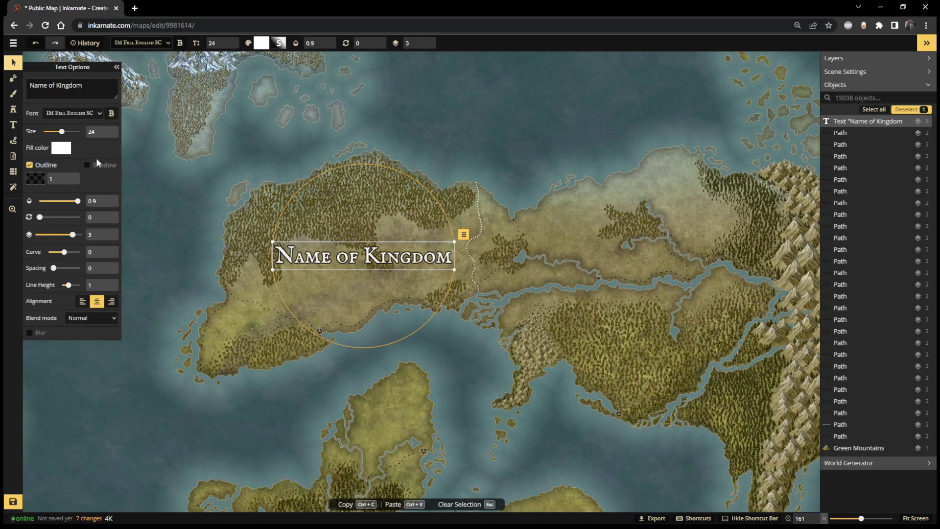
# Step: Try size 19 and a 330-degree rotation on the kingdom label, and undo both changes
pyautogui.moveTo(62, 131)
pyautogui.mouseDown()
pyautogui.moveTo(70, 131)
pyautogui.moveTo(59, 130)
pyautogui.mouseUp()
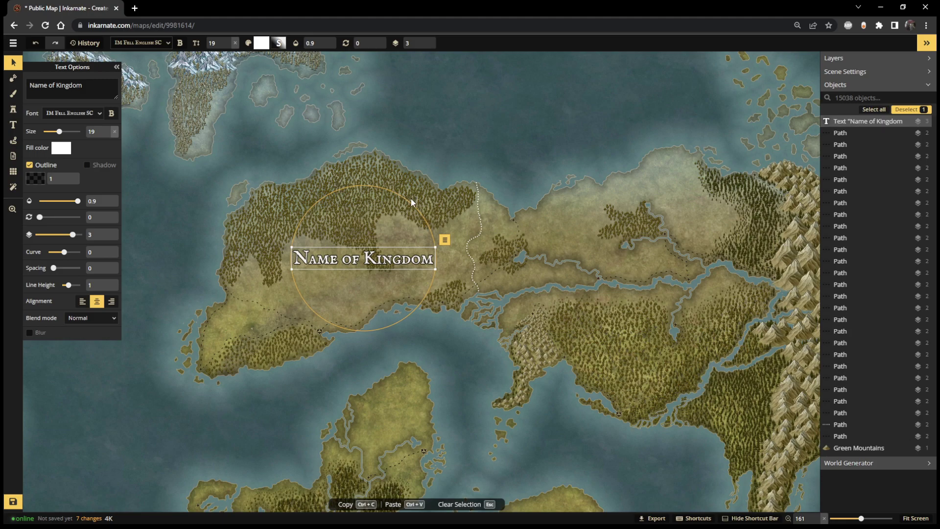
pyautogui.moveTo(409, 198); pyautogui.dragTo(386, 186)
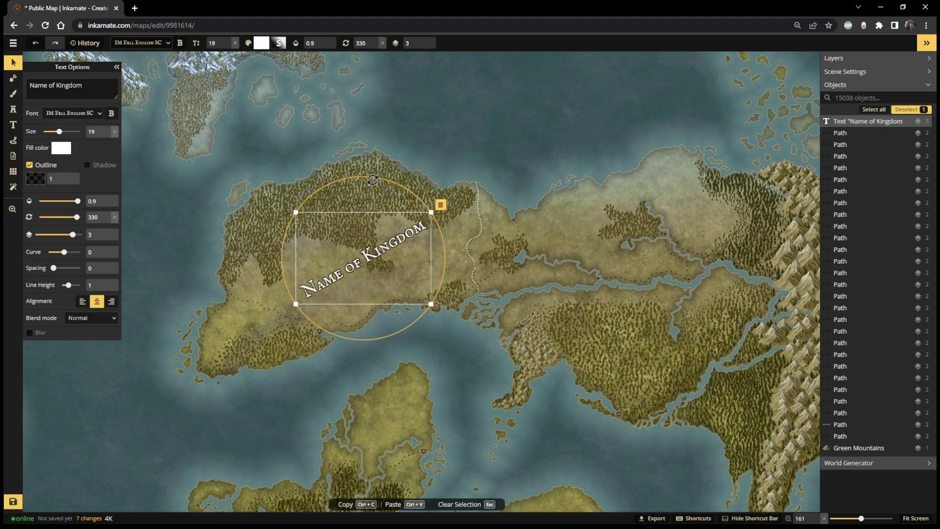
pyautogui.hotkey('ctrl', 'z')
pyautogui.hotkey('ctrl', 'z')
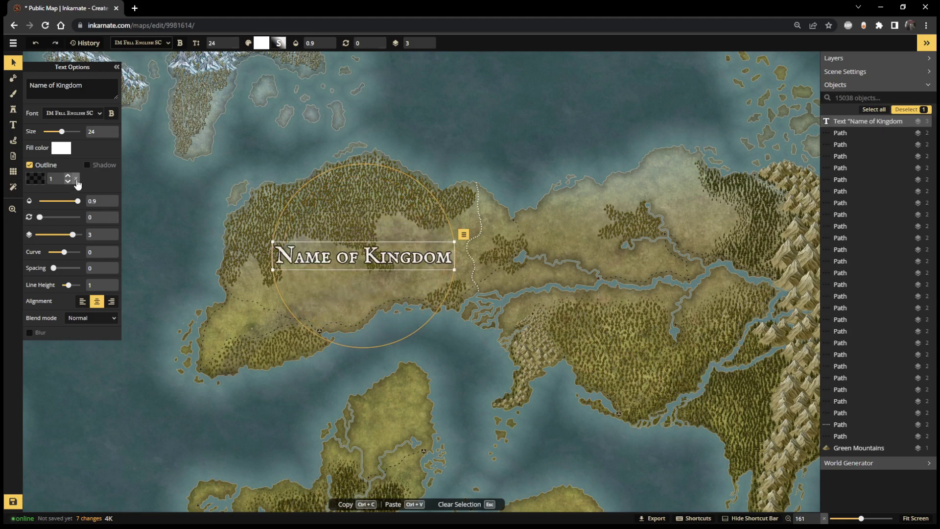
# Step: Enable the kingdom label's shadow and set its opacity to 1
pyautogui.click(88, 166)
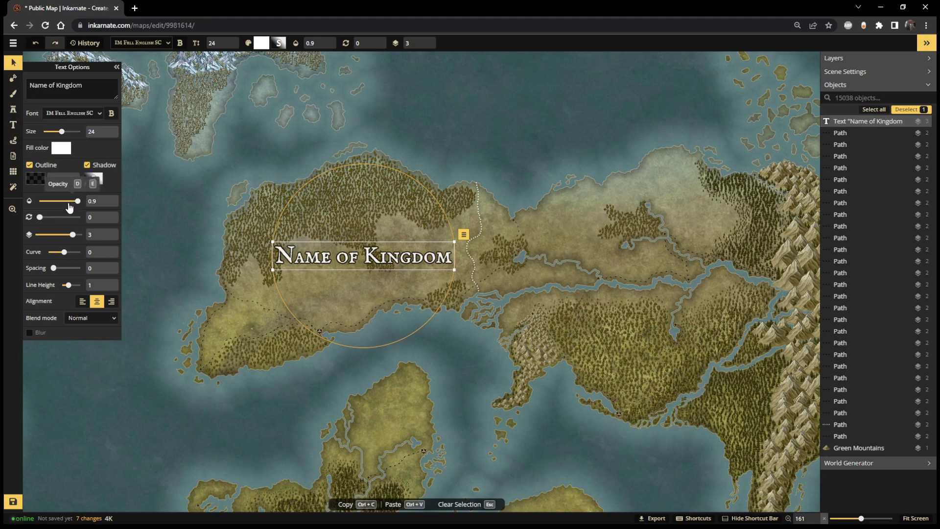
pyautogui.moveTo(78, 204); pyautogui.dragTo(122, 198)
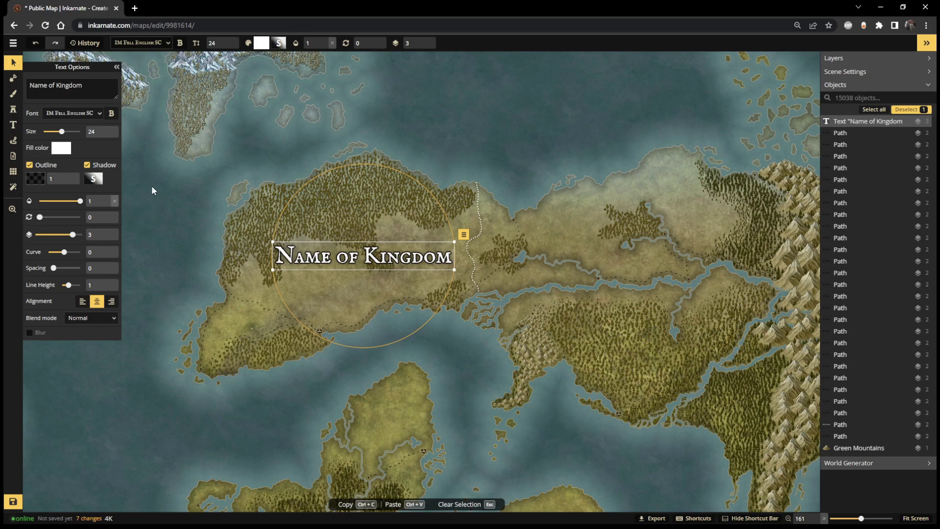
# Step: Preview several serif, script and blackletter fonts on the kingdom label, and apply Almendra SC
pyautogui.click(100, 113)
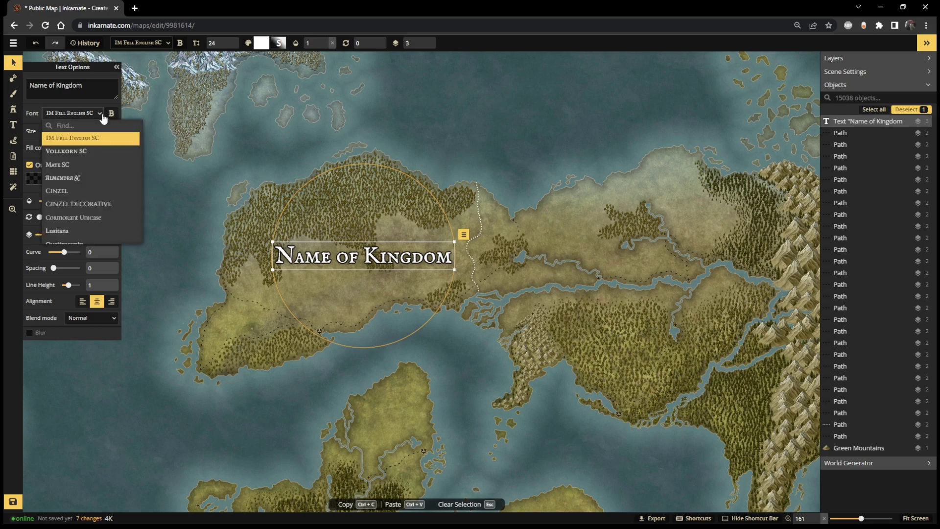
pyautogui.click(71, 178)
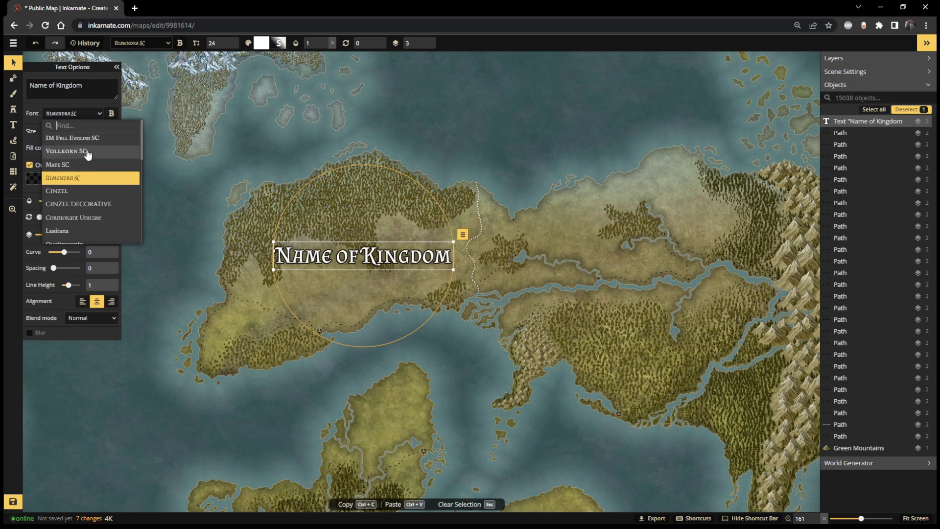
pyautogui.click(87, 154)
pyautogui.click(79, 205)
pyautogui.click(77, 219)
pyautogui.scroll(-5, 79, 216)
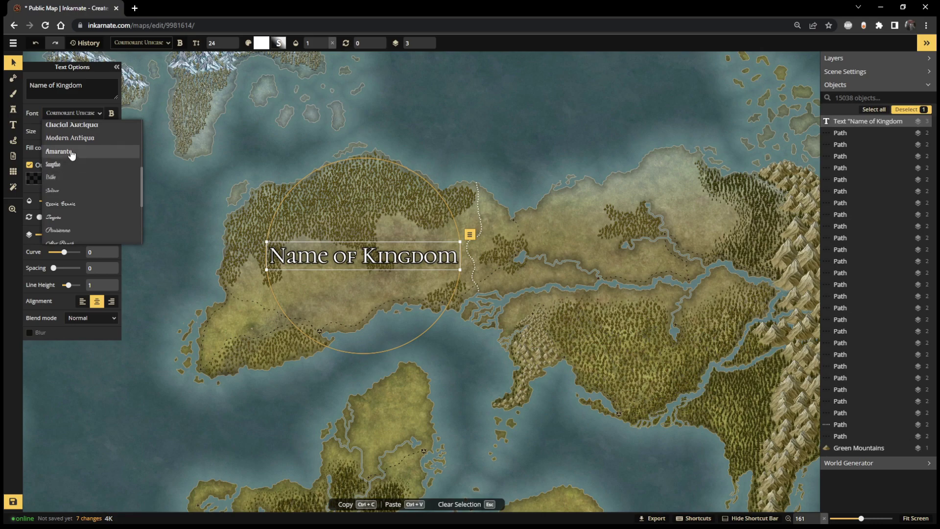
pyautogui.click(69, 152)
pyautogui.click(51, 178)
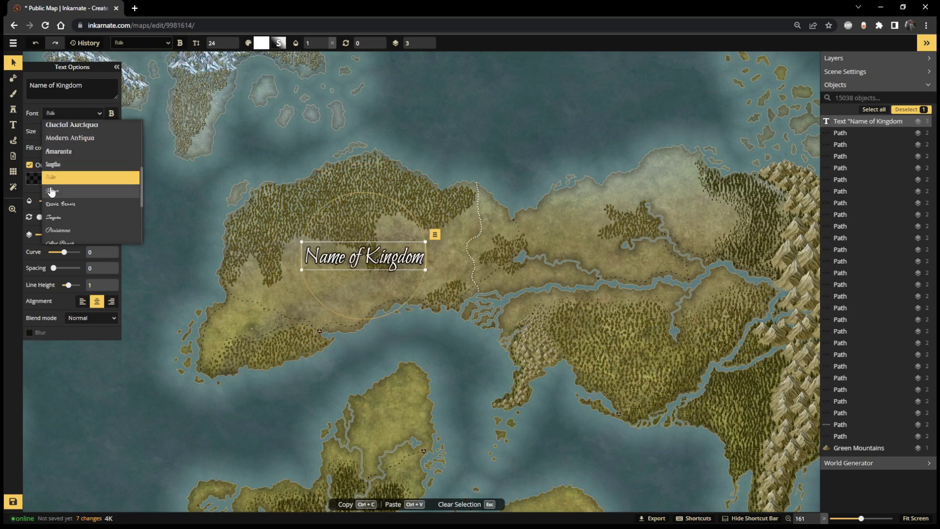
pyautogui.click(52, 191)
pyautogui.click(66, 217)
pyautogui.click(69, 230)
pyautogui.scroll(-1, 78, 218)
pyautogui.scroll(-2, 82, 212)
pyautogui.click(80, 199)
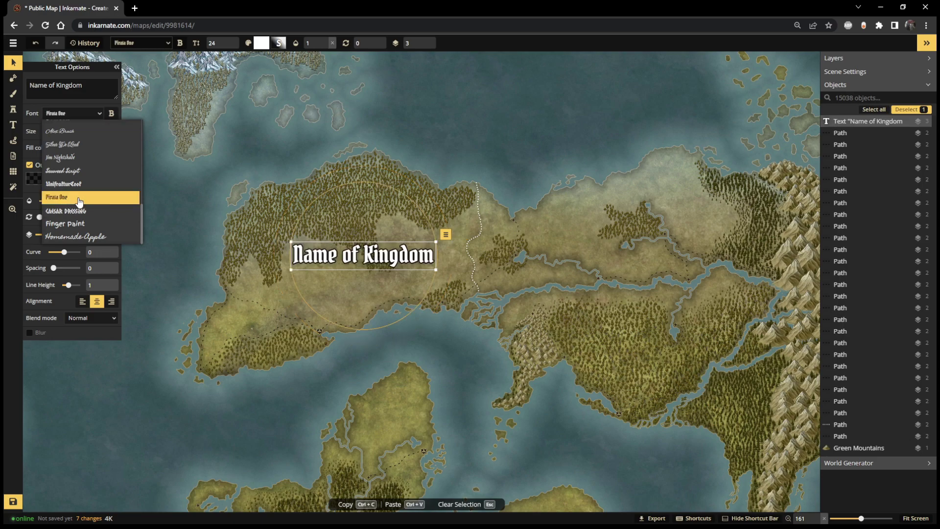
pyautogui.scroll(5, 83, 216)
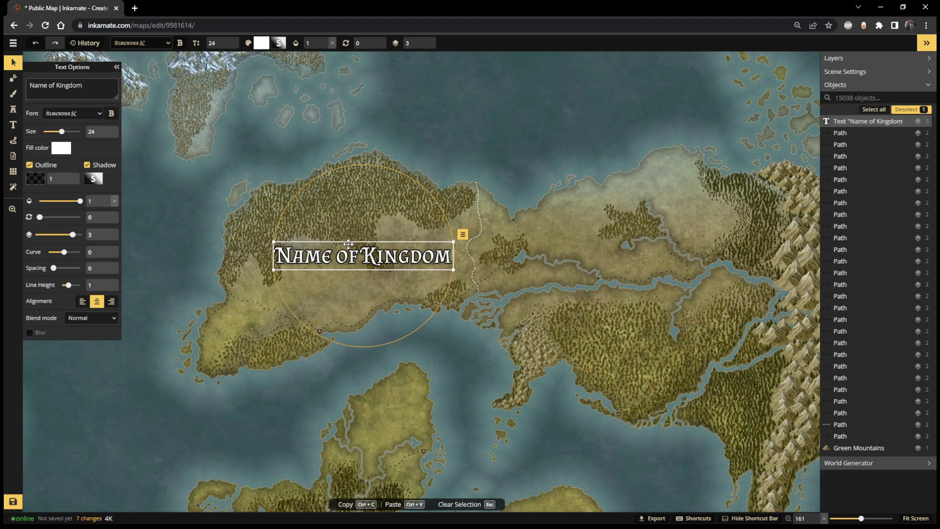
# Step: Compare the kingdom label with and without bold, leave bold off, and reduce the label to size 20
pyautogui.scroll(2, 348, 243)
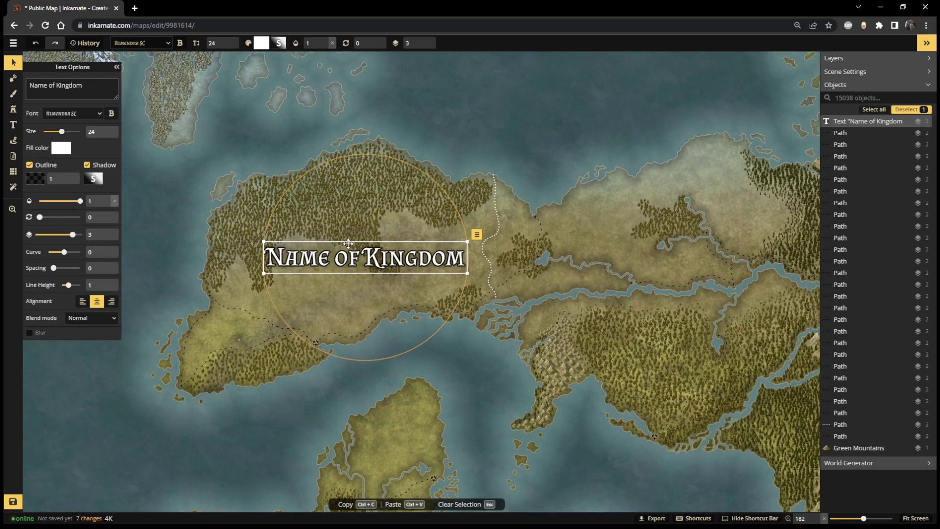
pyautogui.scroll(-1, 349, 244)
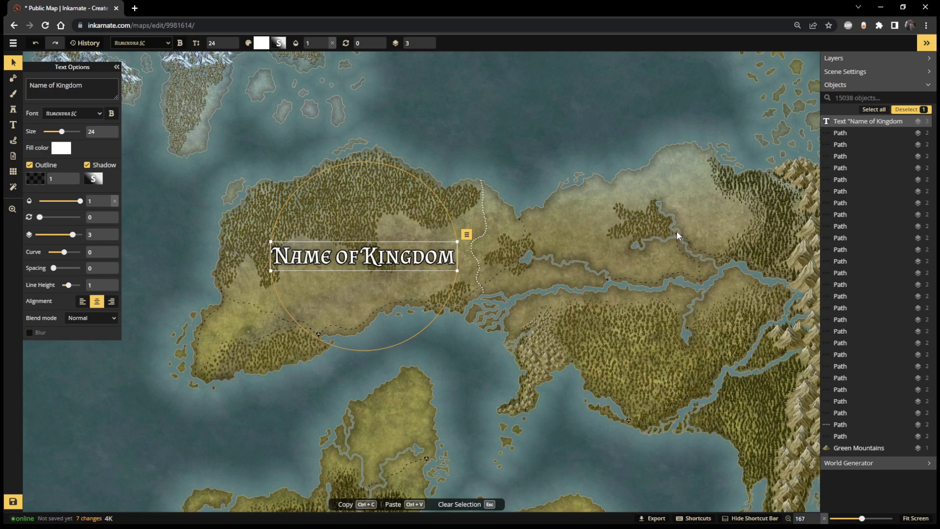
pyautogui.click(110, 114)
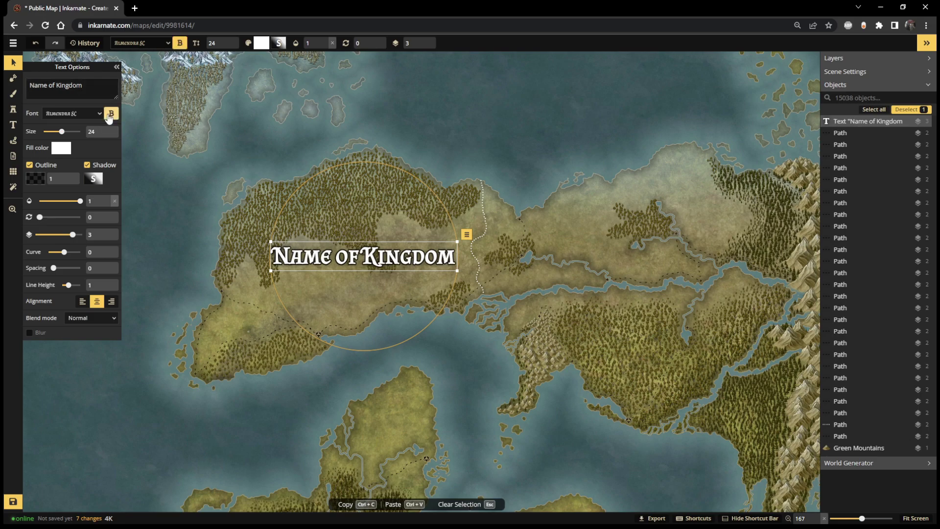
pyautogui.click(108, 117)
pyautogui.click(109, 117)
pyautogui.click(109, 117)
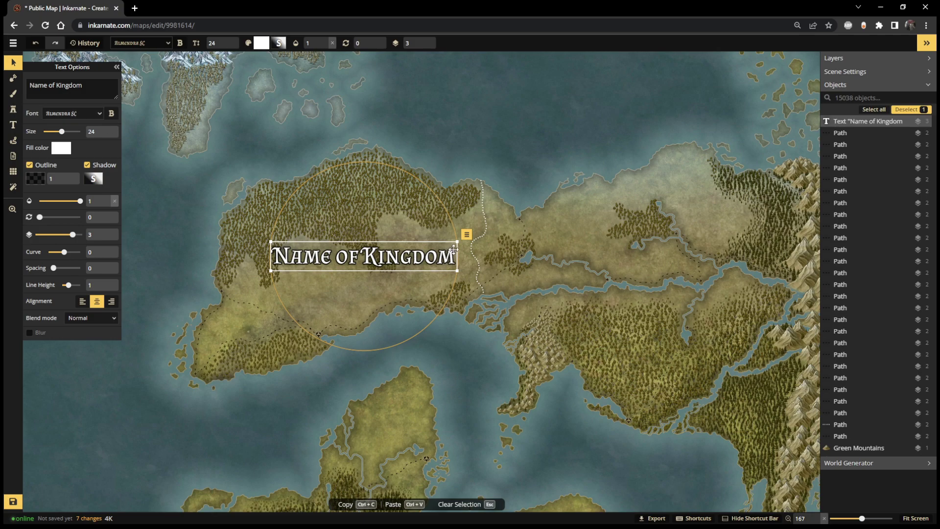
pyautogui.moveTo(457, 241); pyautogui.dragTo(428, 252)
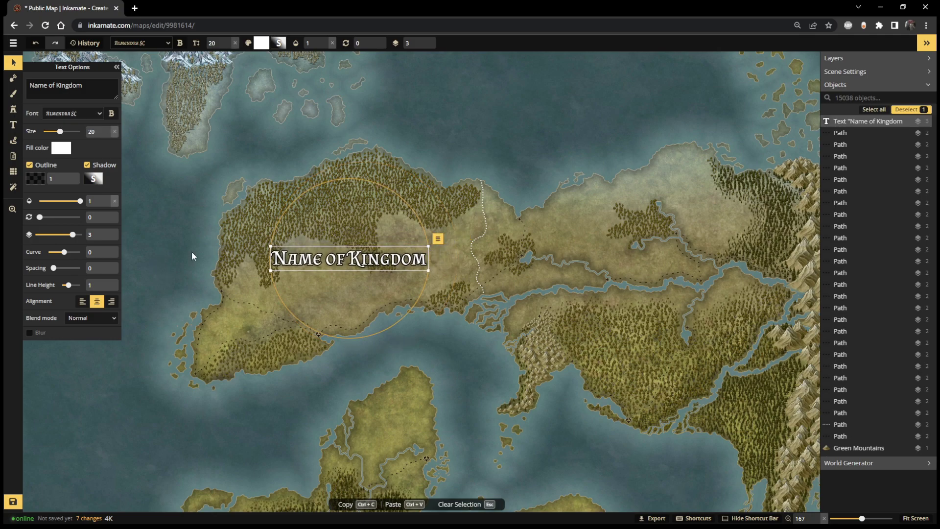
# Step: Place the first horizontal Legends (Bronze) stamp from the Fantasy World decorations at size 100, centred on the kingdom label
pyautogui.click(13, 109)
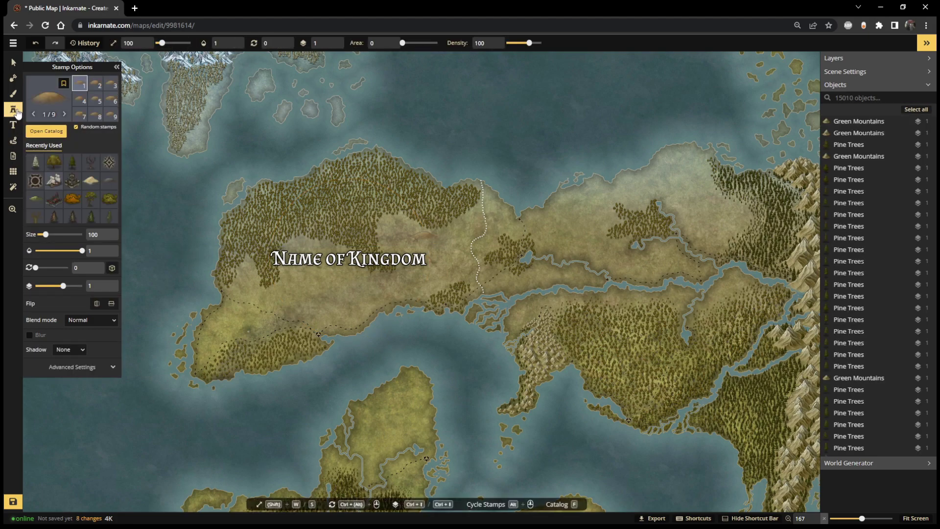
pyautogui.click(46, 131)
pyautogui.scroll(-2, 388, 274)
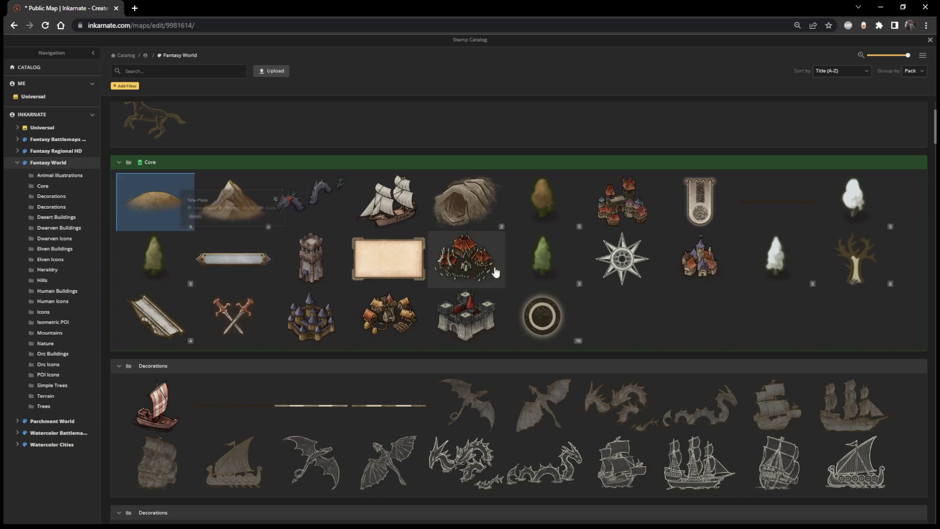
pyautogui.scroll(-4, 387, 255)
pyautogui.scroll(-4, 389, 261)
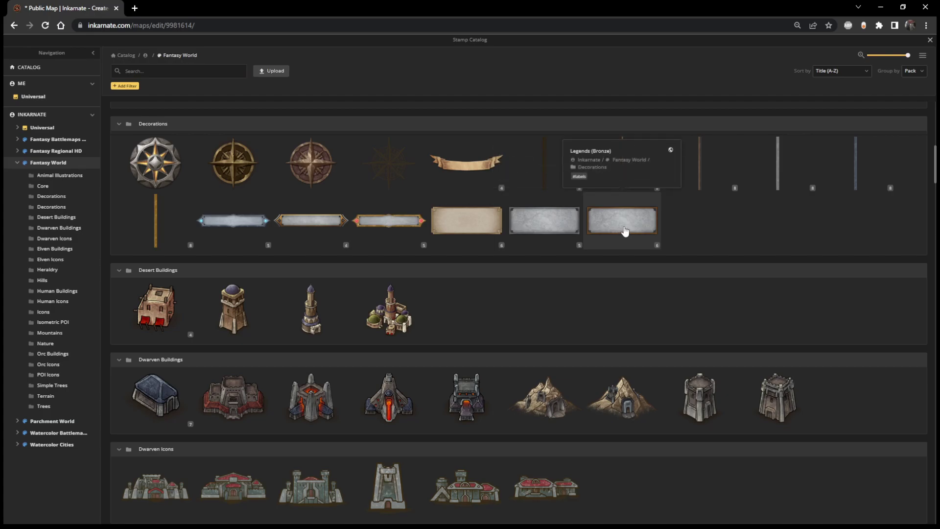
pyautogui.click(658, 246)
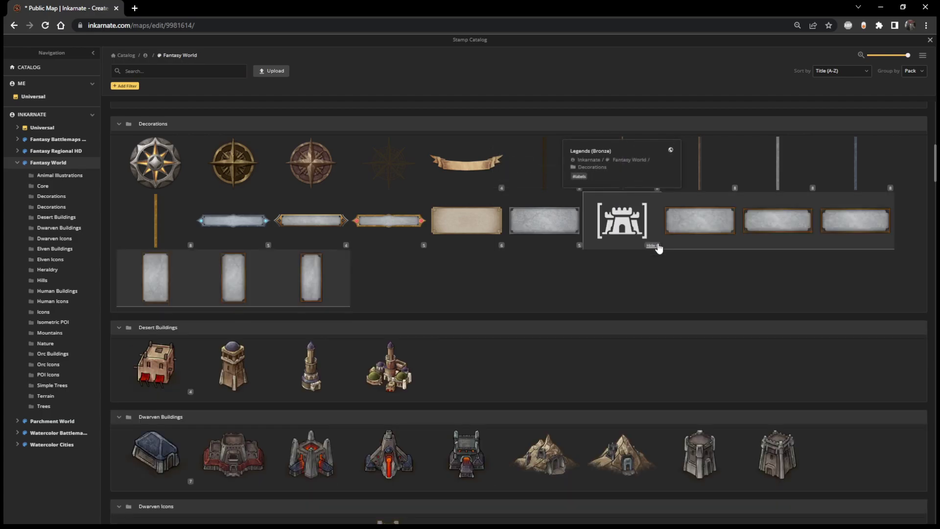
pyautogui.click(686, 234)
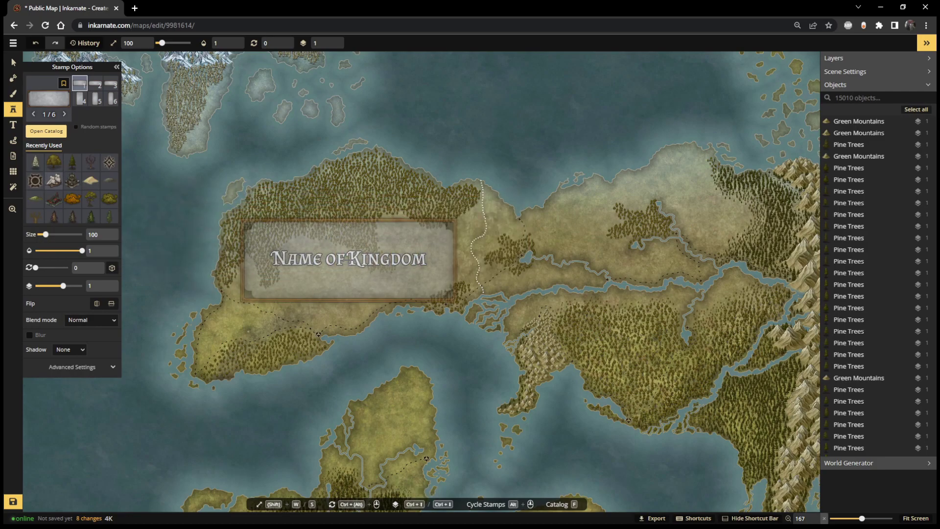
pyautogui.click(351, 259)
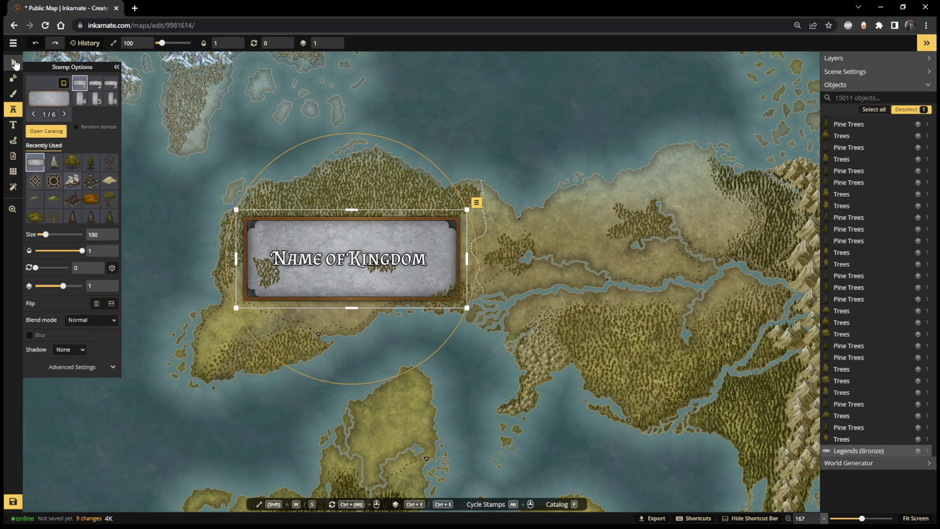
# Step: Try the bronze legend plate on layers 2 and 0, and return it to layer 1
pyautogui.click(14, 63)
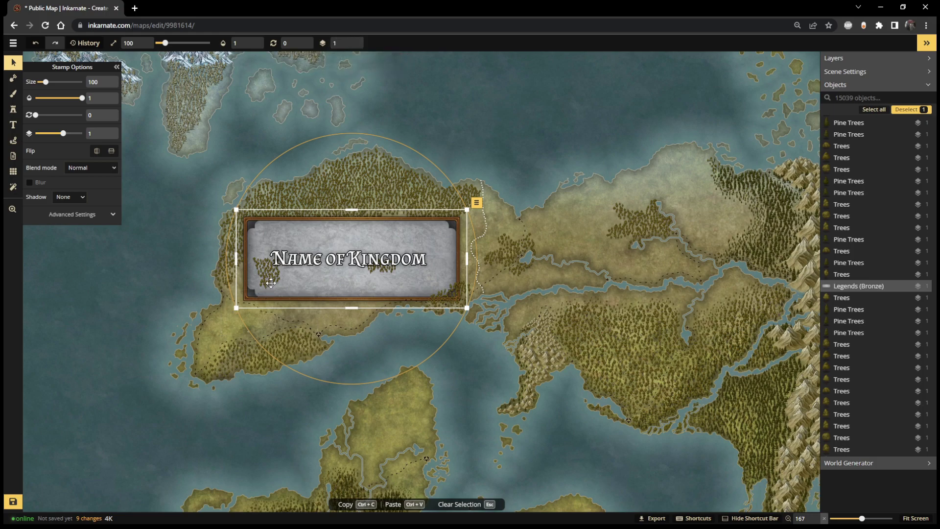
pyautogui.click(353, 43)
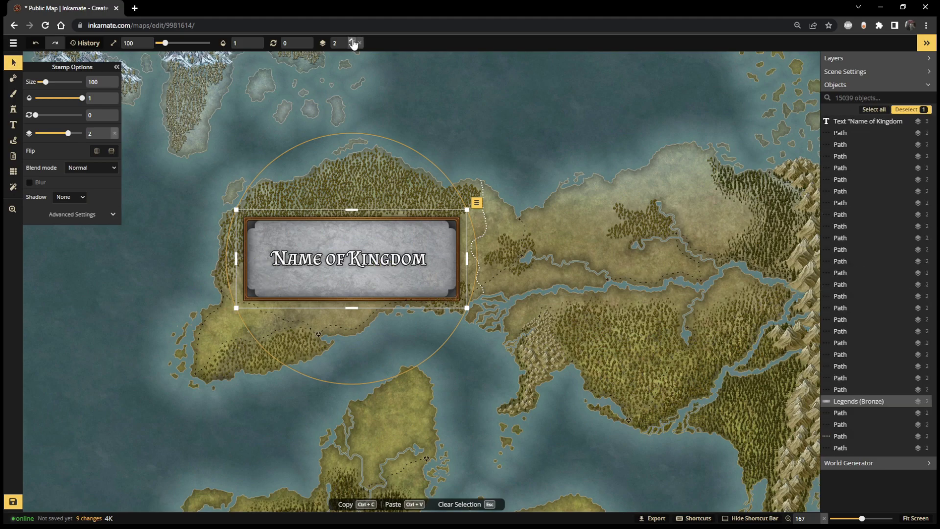
pyautogui.click(351, 46)
pyautogui.click(351, 47)
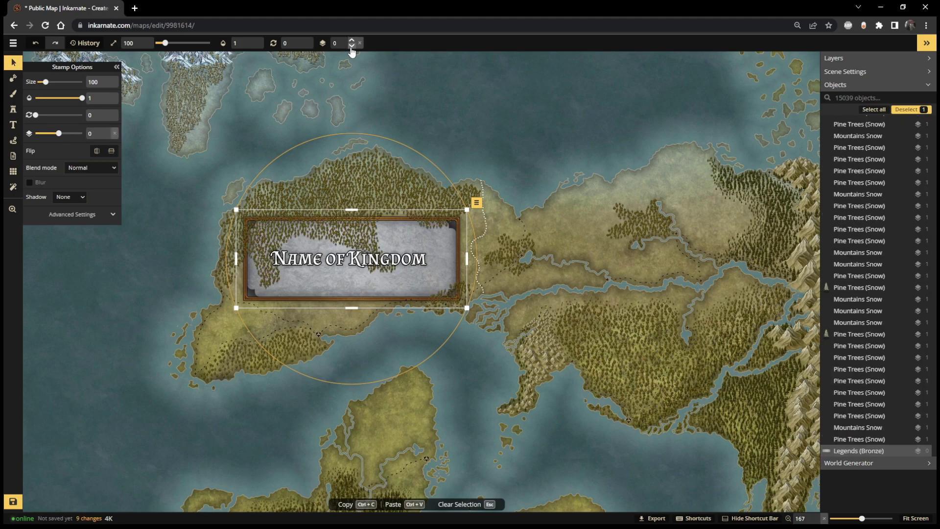
pyautogui.click(351, 42)
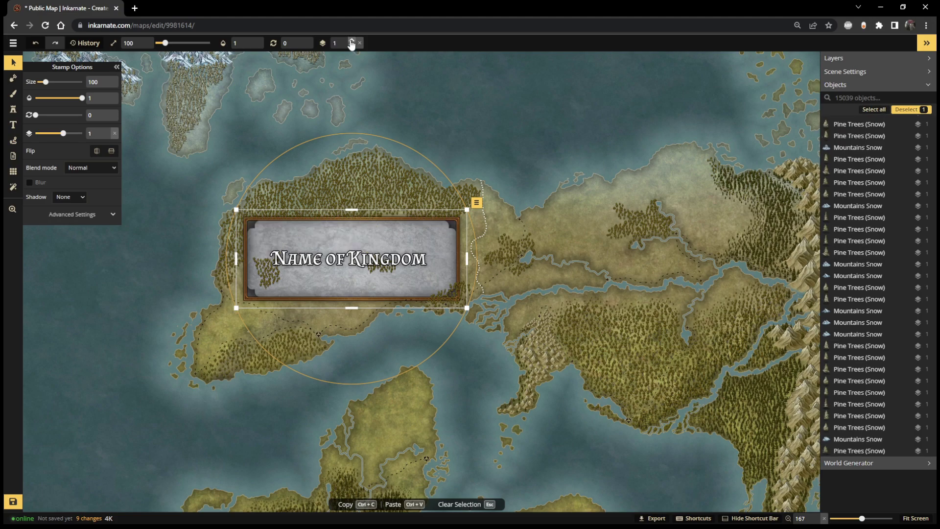
# Step: Raise the bronze legend plate to layer 5
pyautogui.click(351, 42)
pyautogui.click(352, 43)
pyautogui.click(351, 42)
pyautogui.click(351, 42)
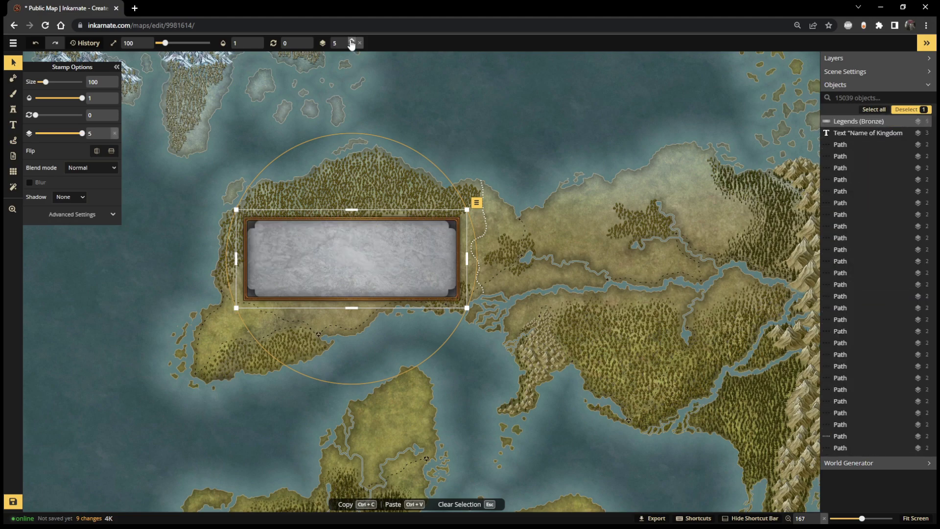
# Step: Select the "Name of Kingdom" text object and raise it to layer 5, the same layer as the bronze plate
pyautogui.click(869, 138)
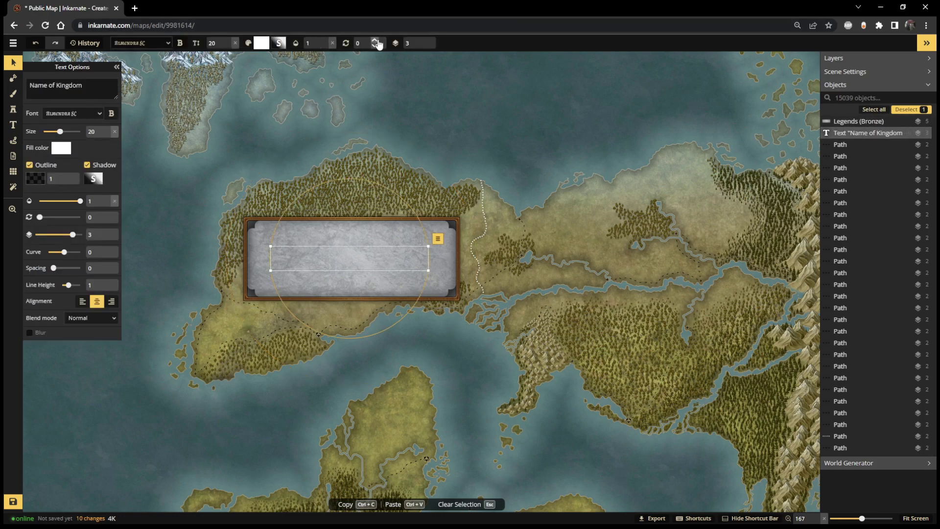
pyautogui.click(424, 41)
pyautogui.click(424, 41)
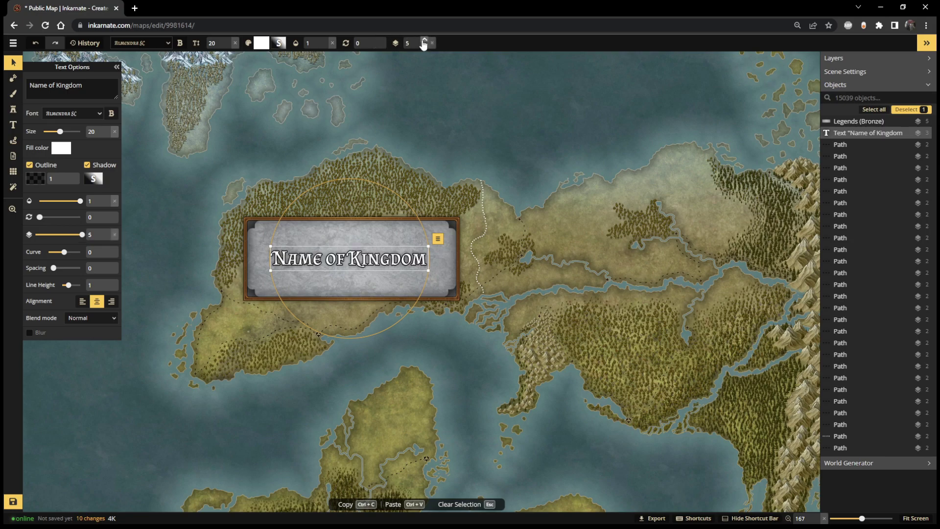
# Step: Scale the bronze legend plate down to size 80 and centre it behind the kingdom name
pyautogui.click(862, 131)
pyautogui.moveTo(467, 209); pyautogui.dragTo(437, 224)
pyautogui.moveTo(326, 302); pyautogui.dragTo(340, 293)
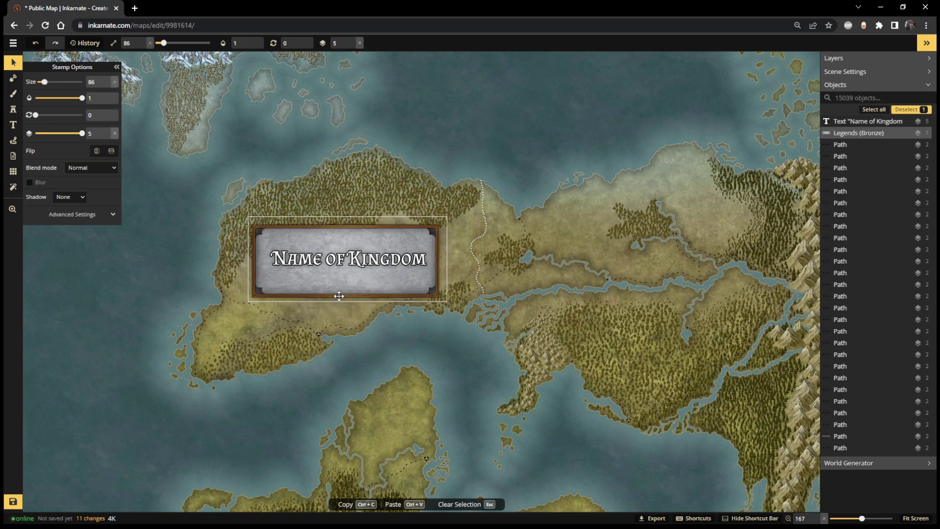
pyautogui.moveTo(446, 220); pyautogui.dragTo(424, 227)
pyautogui.moveTo(353, 279); pyautogui.dragTo(371, 274)
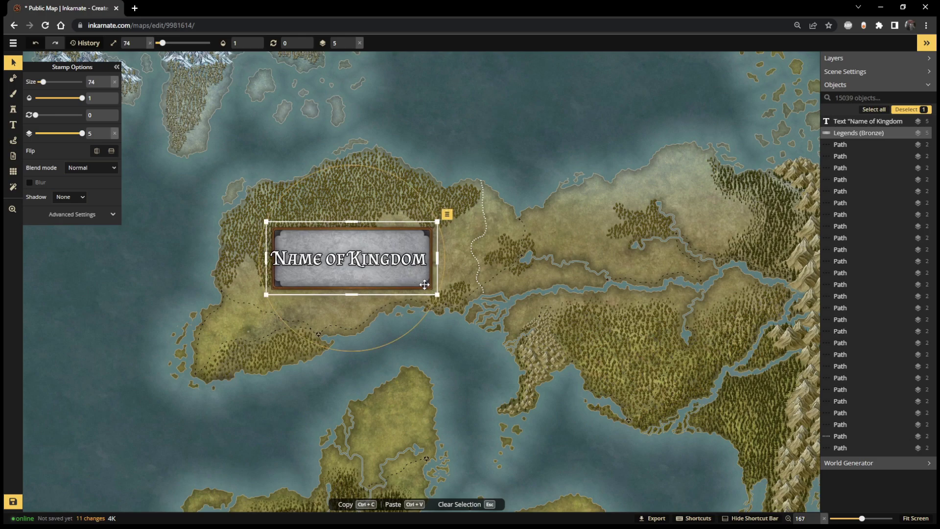
pyautogui.moveTo(438, 293); pyautogui.dragTo(439, 297)
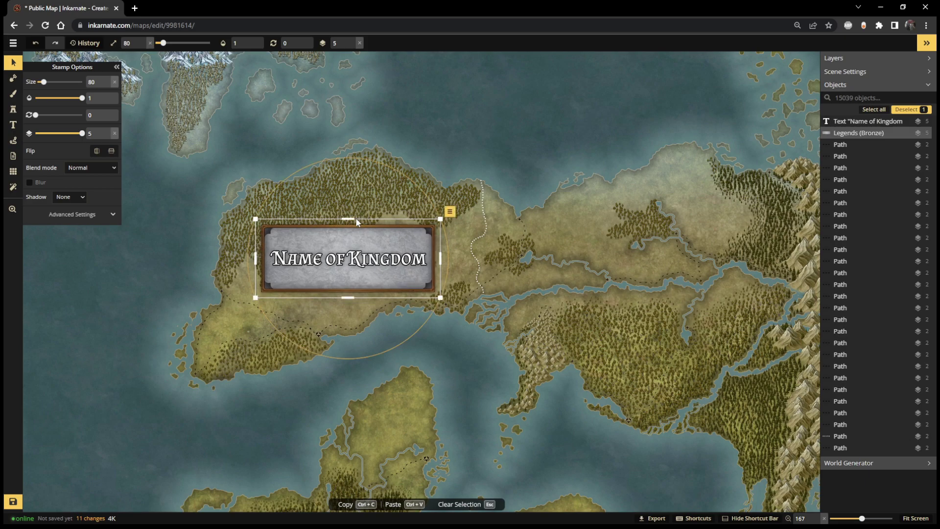
# Step: Squash the bronze legend plate vertically from both long edges so it frames the kingdom name closely
pyautogui.moveTo(351, 223); pyautogui.dragTo(350, 232)
pyautogui.moveTo(347, 299); pyautogui.dragTo(348, 283)
pyautogui.click(357, 255)
pyautogui.moveTo(351, 231); pyautogui.dragTo(348, 242)
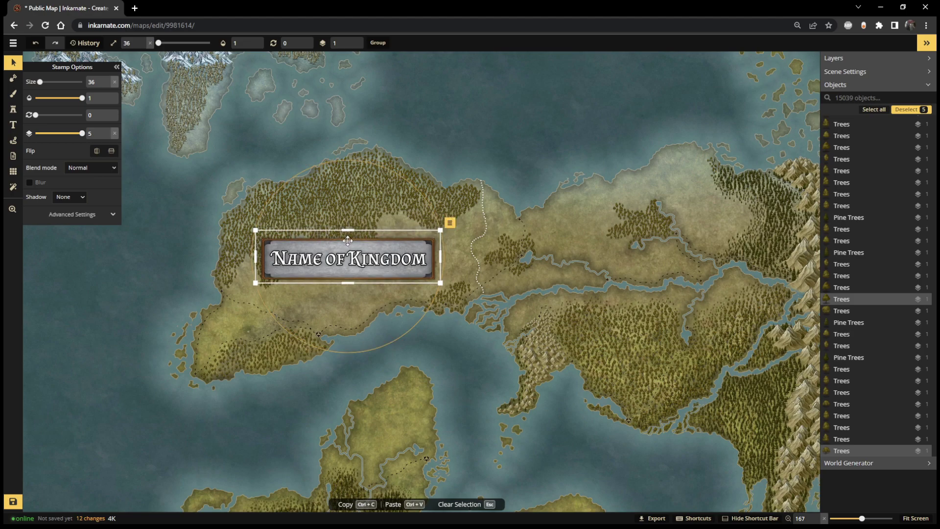
pyautogui.click(505, 109)
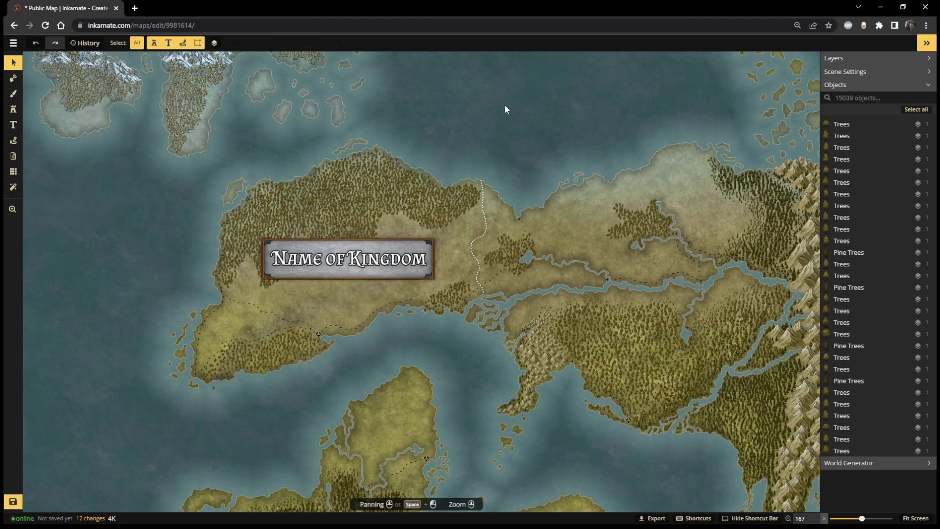
# Step: Nudge the bronze plate and its kingdom name together up and east, and paste a copy of both in the northern sea
pyautogui.click(352, 267)
pyautogui.keyDown('shift'); pyautogui.click(357, 263); pyautogui.keyUp('shift')
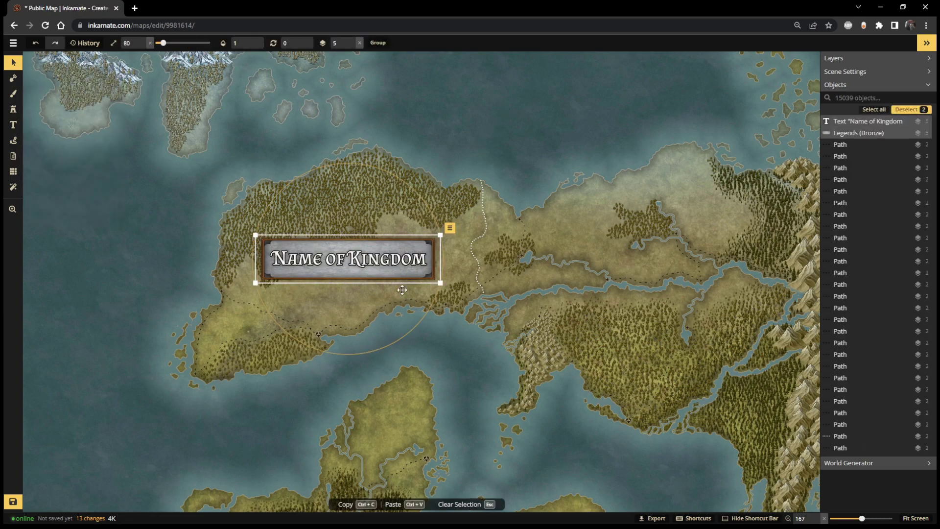
pyautogui.click(437, 302)
pyautogui.click(849, 140)
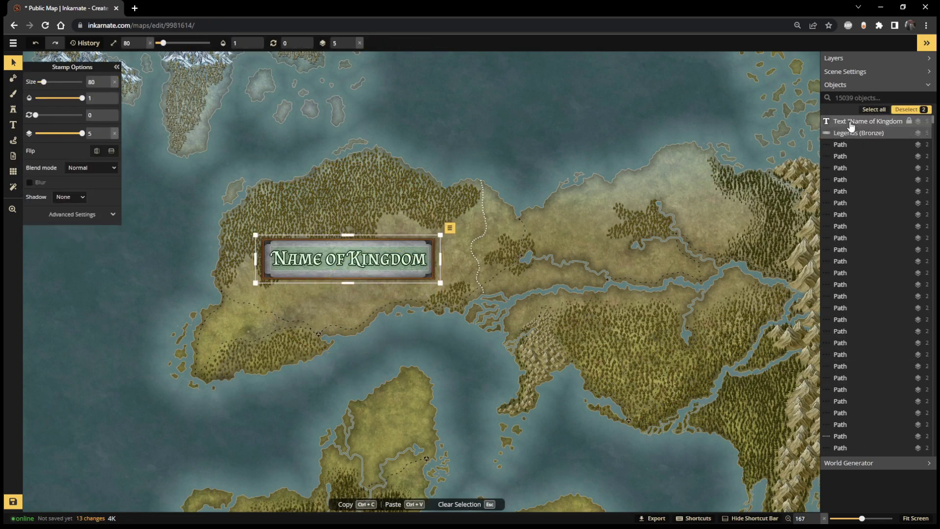
pyautogui.keyDown('shift'); pyautogui.click(862, 121); pyautogui.keyUp('shift')
pyautogui.moveTo(396, 245)
pyautogui.mouseDown()
pyautogui.moveTo(597, 134)
pyautogui.moveTo(339, 312)
pyautogui.moveTo(675, 292)
pyautogui.moveTo(451, 283)
pyautogui.moveTo(363, 206)
pyautogui.moveTo(399, 239)
pyautogui.mouseUp()
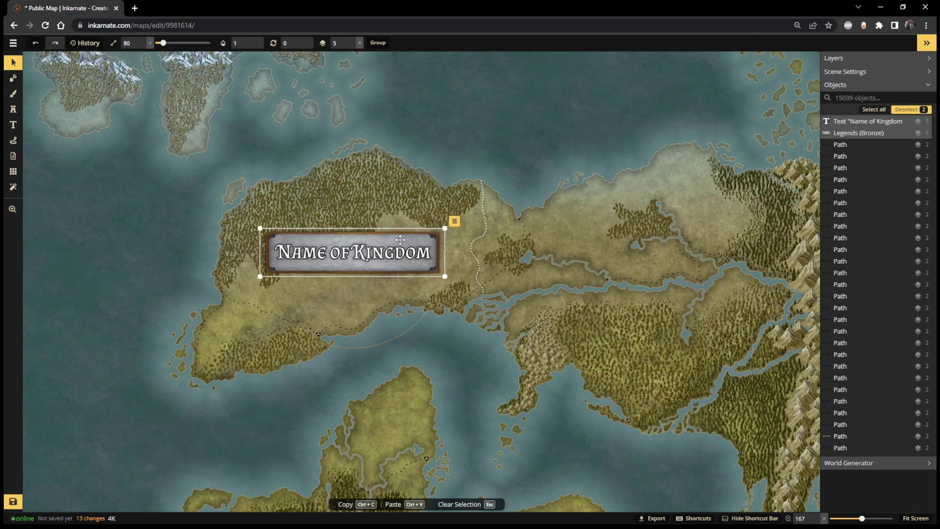
pyautogui.hotkey('ctrl', 'c')
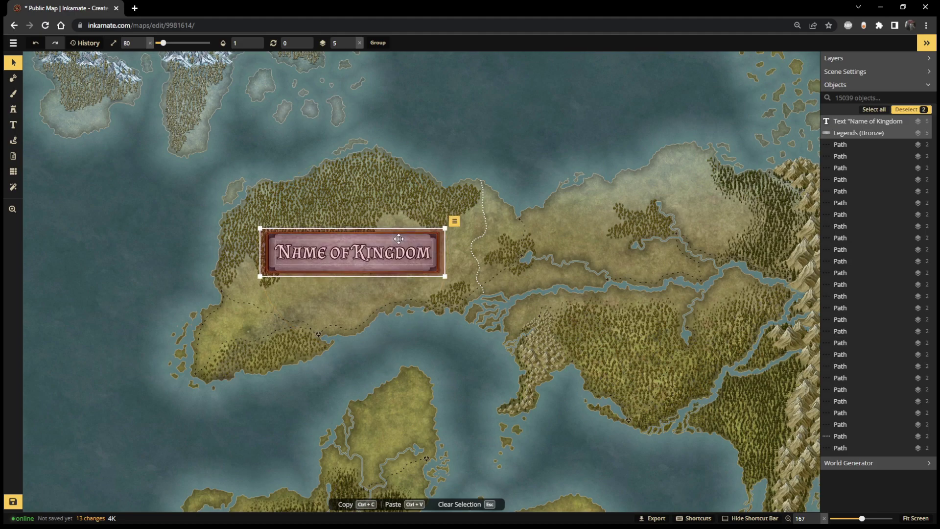
pyautogui.hotkey('ctrl', 'v')
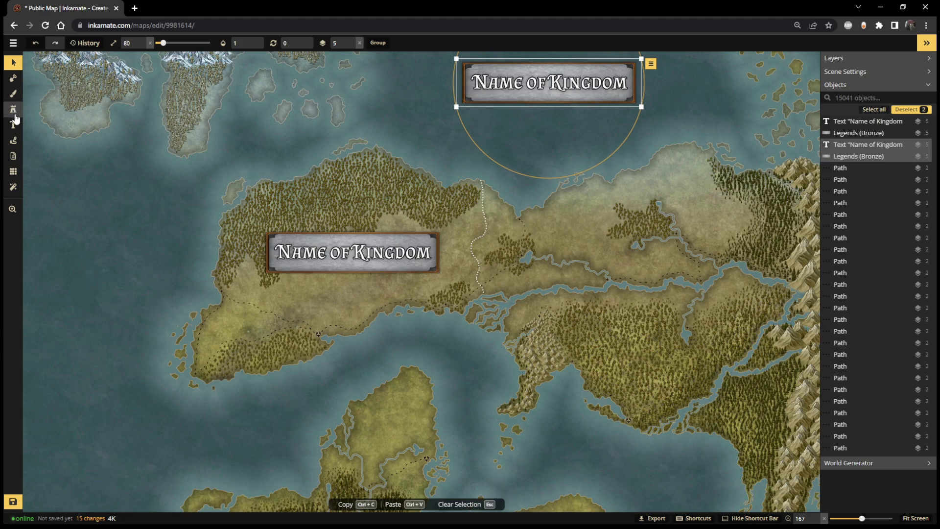
# Step: Delete the white dotted border path east of the kingdom label
pyautogui.click(14, 141)
pyautogui.scroll(-3, 516, 227)
pyautogui.scroll(-3, 515, 228)
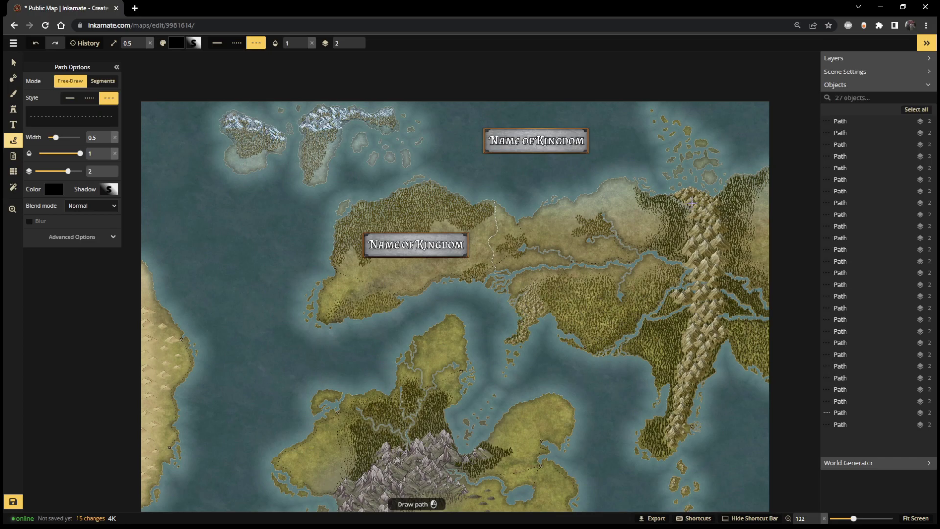
pyautogui.scroll(5, 639, 285)
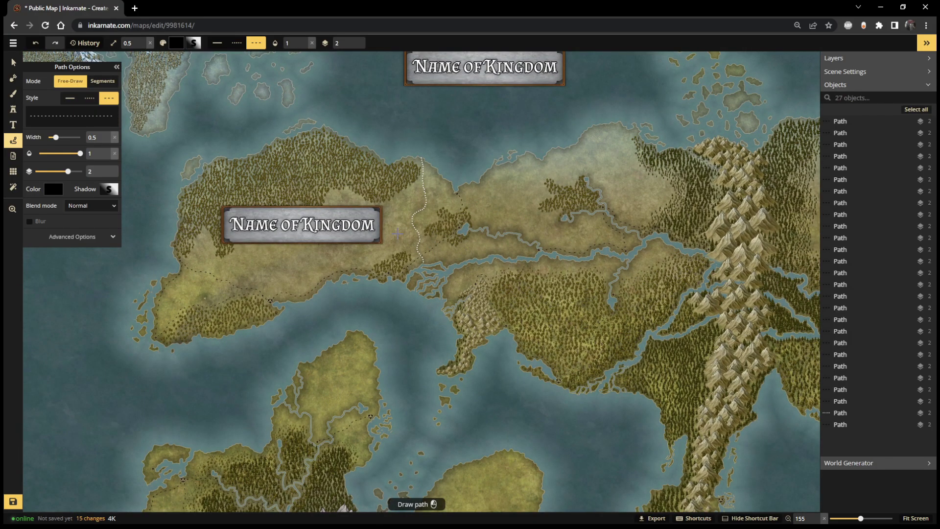
pyautogui.click(13, 63)
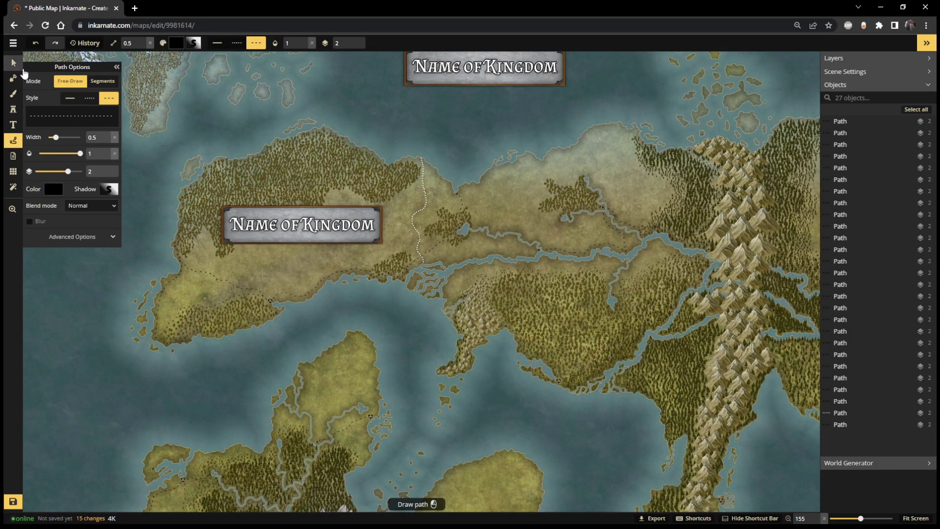
pyautogui.click(423, 205)
pyautogui.click(13, 140)
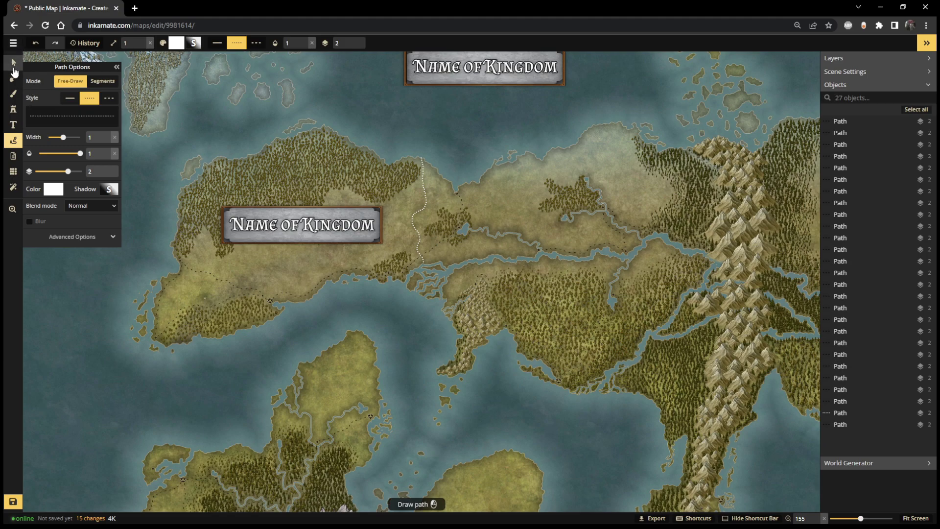
pyautogui.press('v')
pyautogui.click(421, 198)
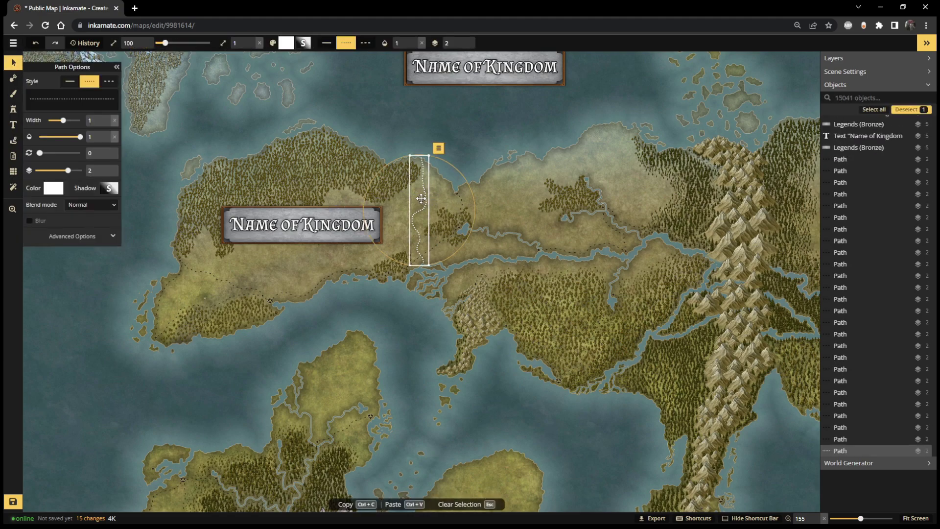
pyautogui.press('Delete')
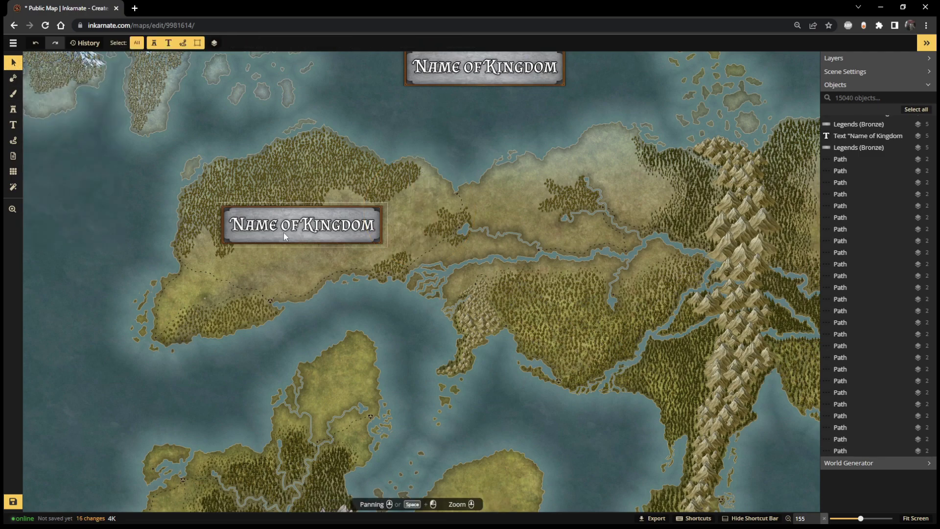
# Step: Select the original bronze plate with its name text and move both east to the middle of the northern continent
pyautogui.click(337, 225)
pyautogui.press('Escape')
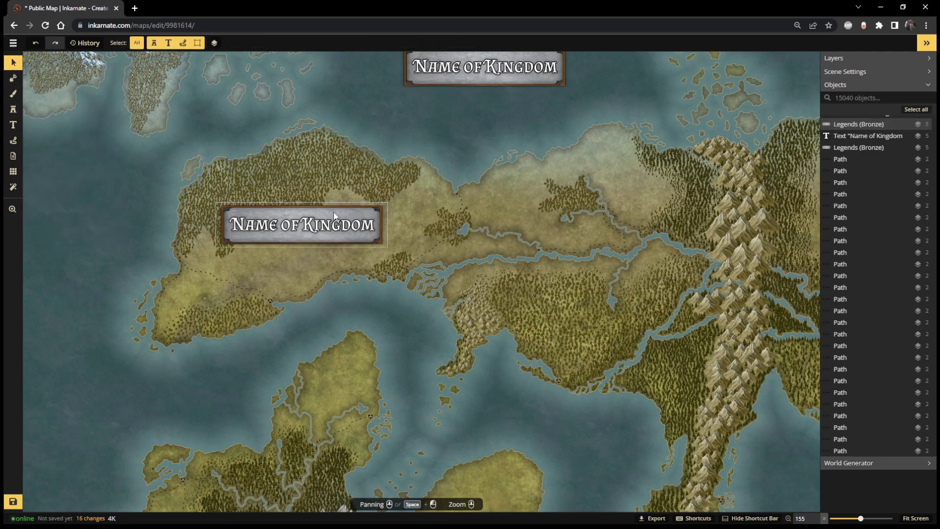
pyautogui.click(336, 216)
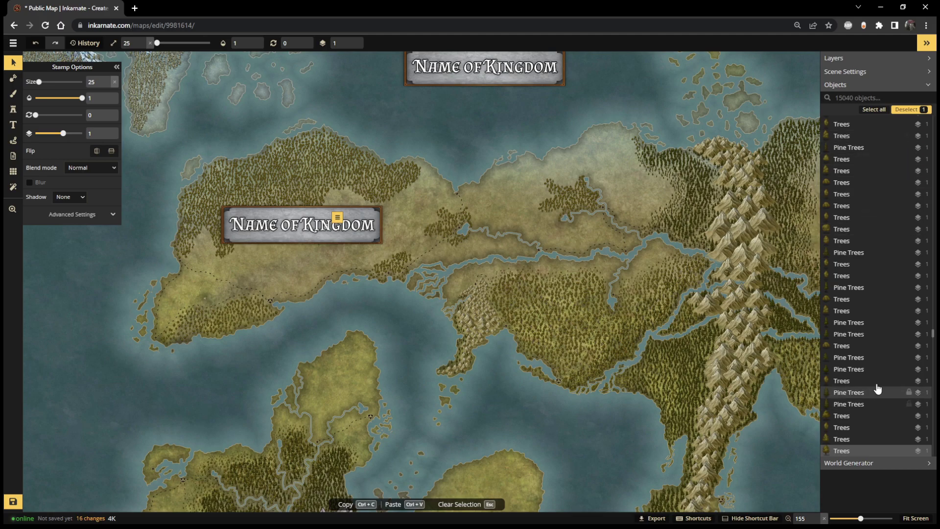
pyautogui.click(343, 237)
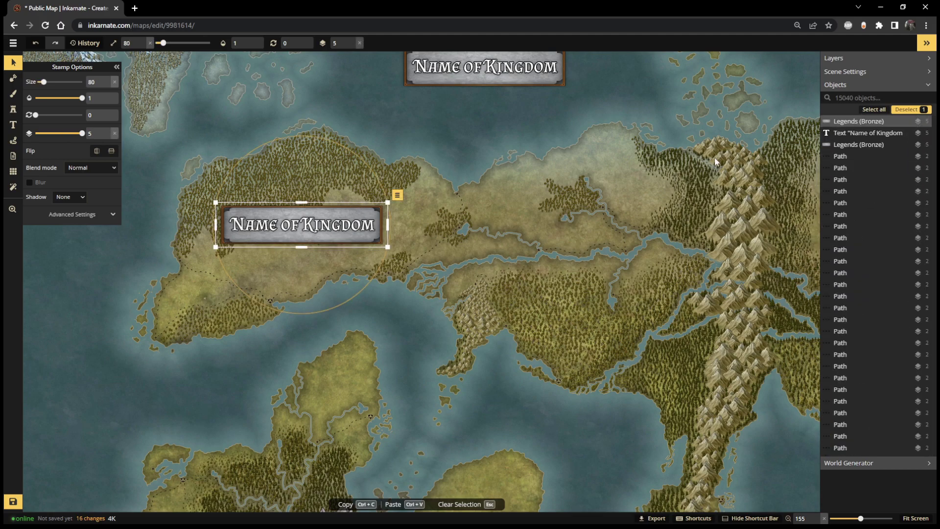
pyautogui.keyDown('shift'); pyautogui.click(879, 132); pyautogui.keyUp('shift')
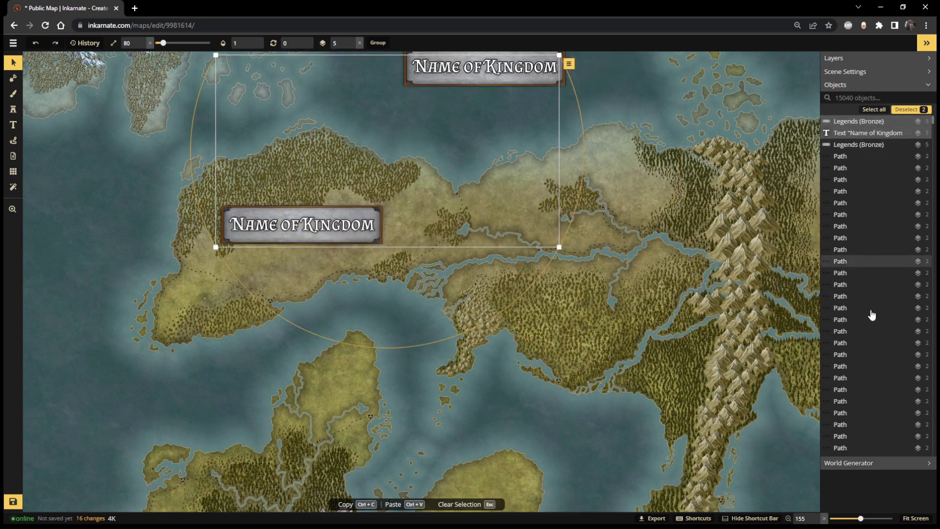
pyautogui.scroll(1, 847, 156)
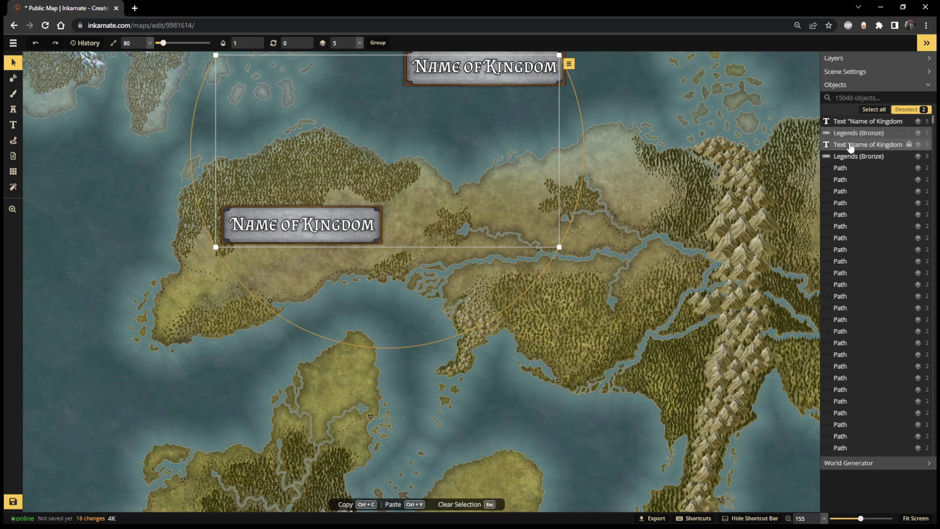
pyautogui.click(852, 124)
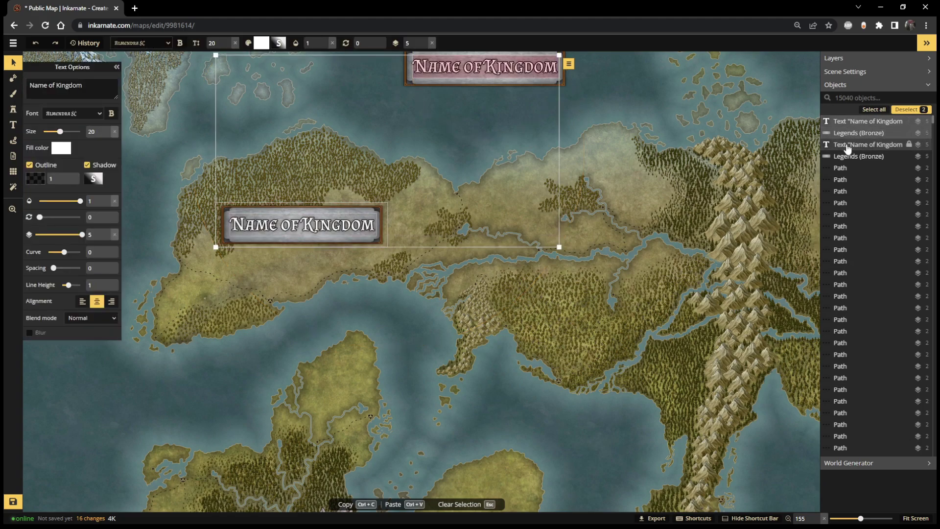
pyautogui.click(309, 208)
pyautogui.moveTo(309, 208); pyautogui.dragTo(464, 210)
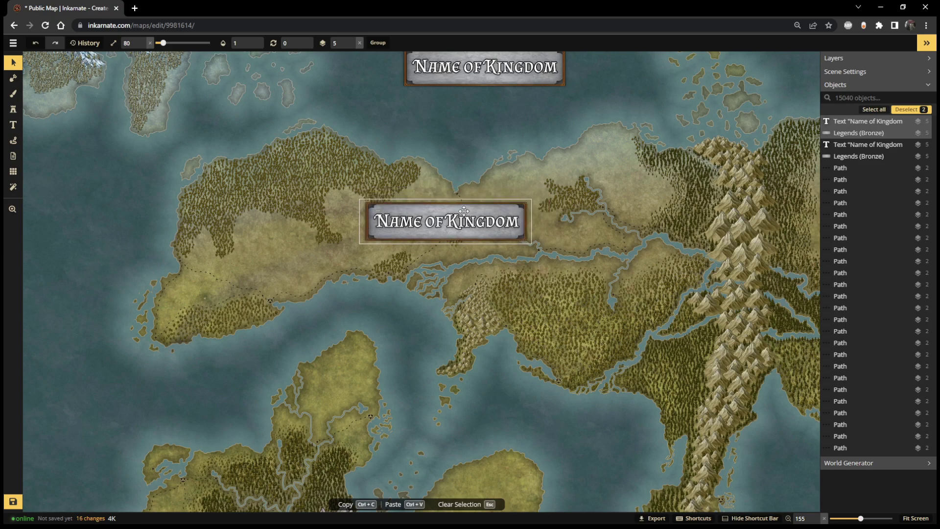
# Step: Move the copied label from the northern sea to the forest south of the river and shrink it to size 46
pyautogui.click(588, 90)
pyautogui.click(519, 73)
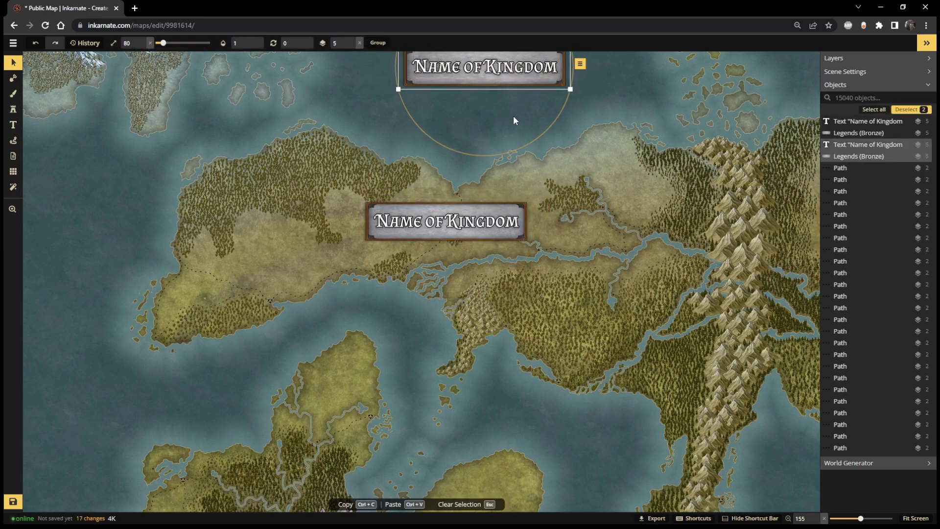
pyautogui.moveTo(507, 82); pyautogui.dragTo(621, 333)
pyautogui.moveTo(686, 298); pyautogui.dragTo(607, 318)
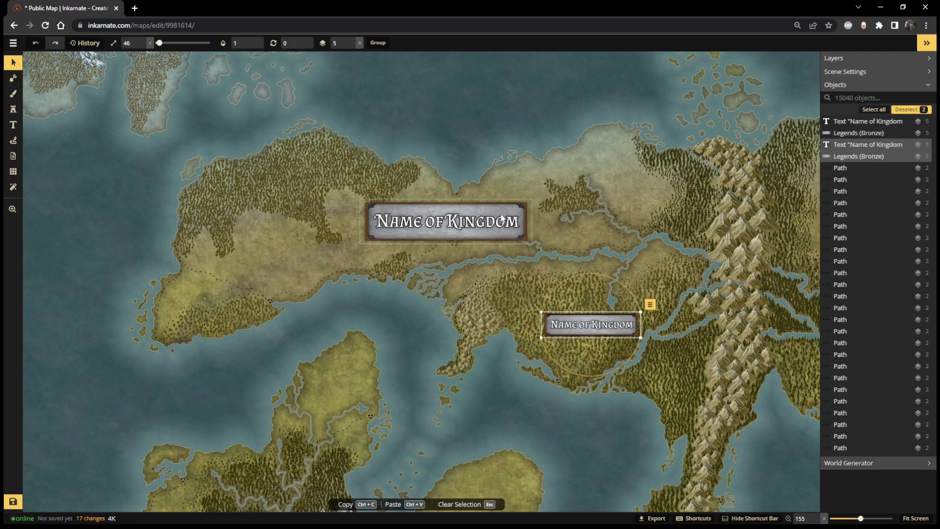
# Step: Paste a label copy on the southern continent, shrink it to size 42 and place it over the forest north of the mountains
pyautogui.scroll(-2, 518, 249)
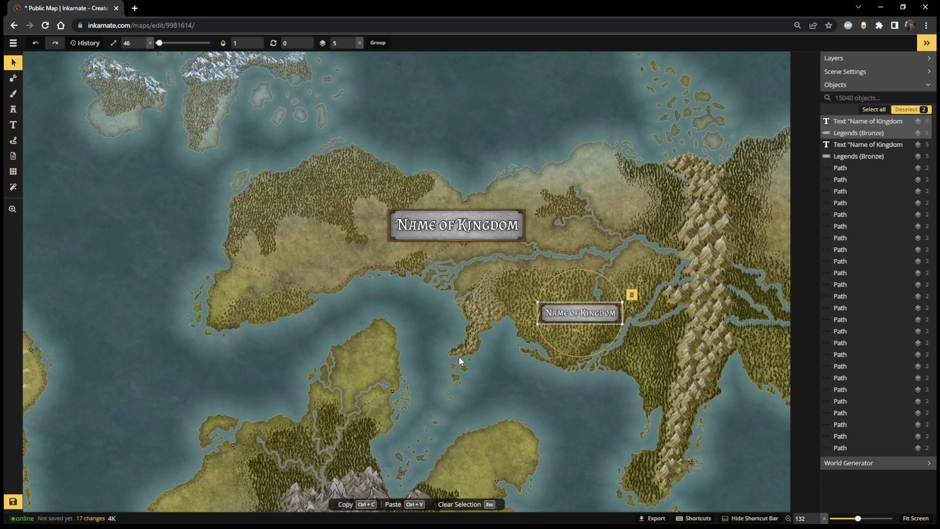
pyautogui.scroll(-1, 467, 362)
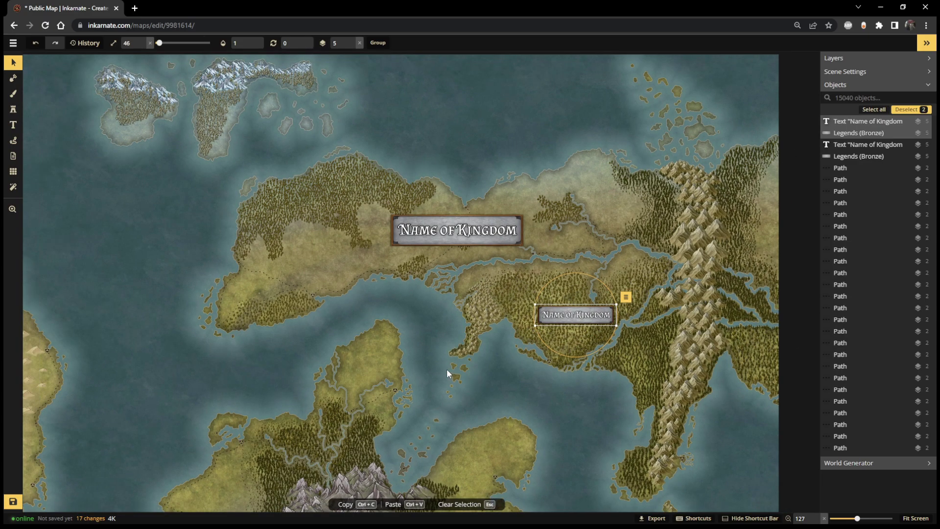
pyautogui.moveTo(454, 381); pyautogui.dragTo(553, 217)
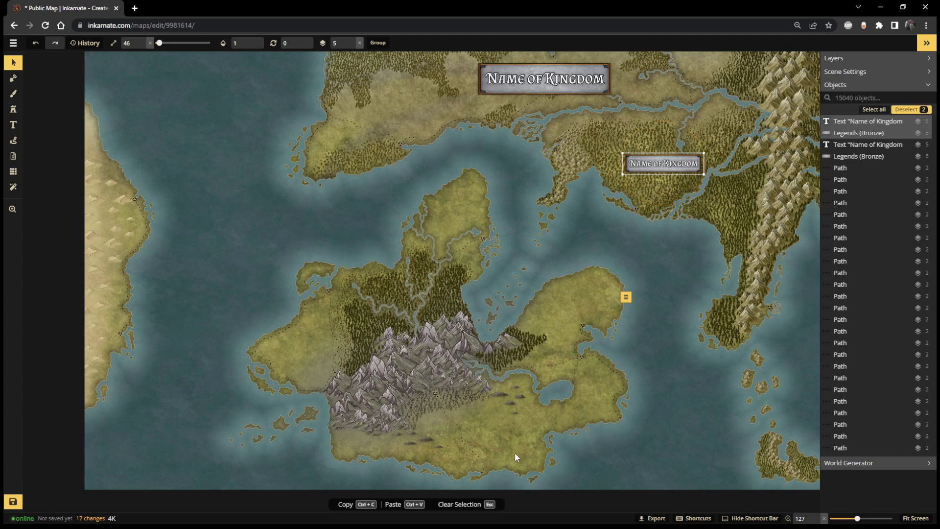
pyautogui.hotkey('ctrl', 'v')
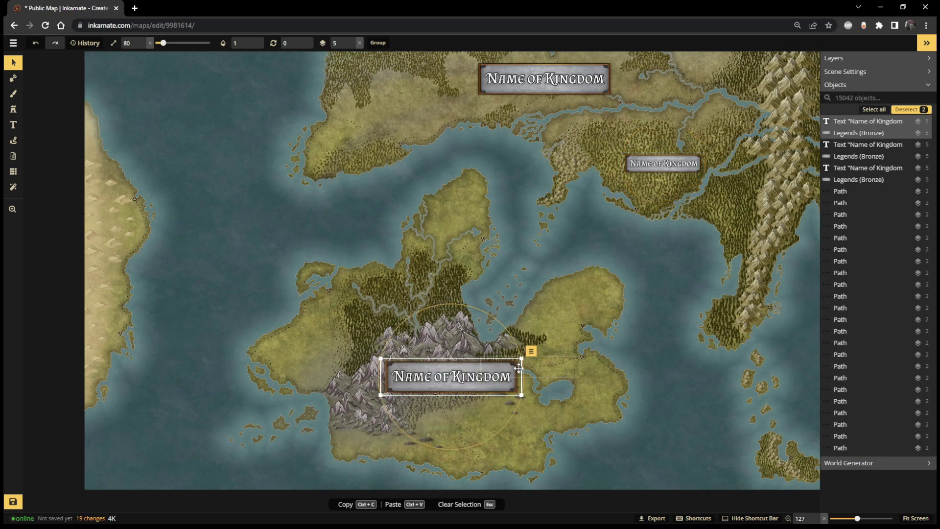
pyautogui.moveTo(520, 358); pyautogui.dragTo(416, 285)
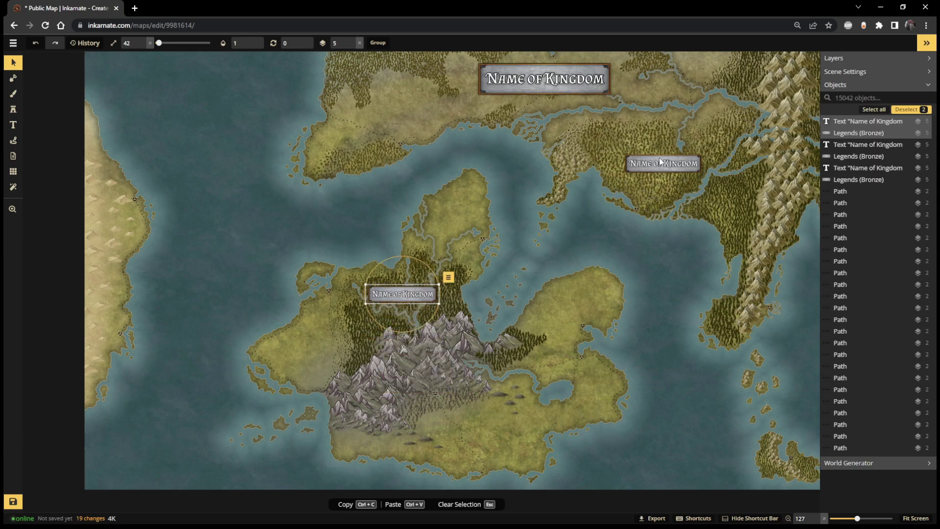
# Step: Paste another label copy, shrink it to size 38 and place it on the southern continent's northeastern peninsula
pyautogui.hotkey('ctrl', 'v')
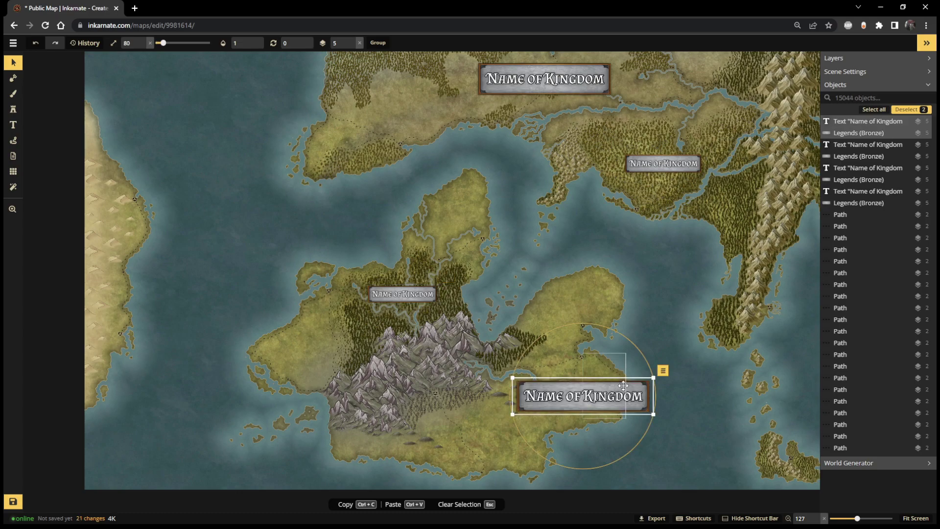
pyautogui.scroll(-8, 523, 408)
pyautogui.moveTo(523, 408); pyautogui.dragTo(566, 301)
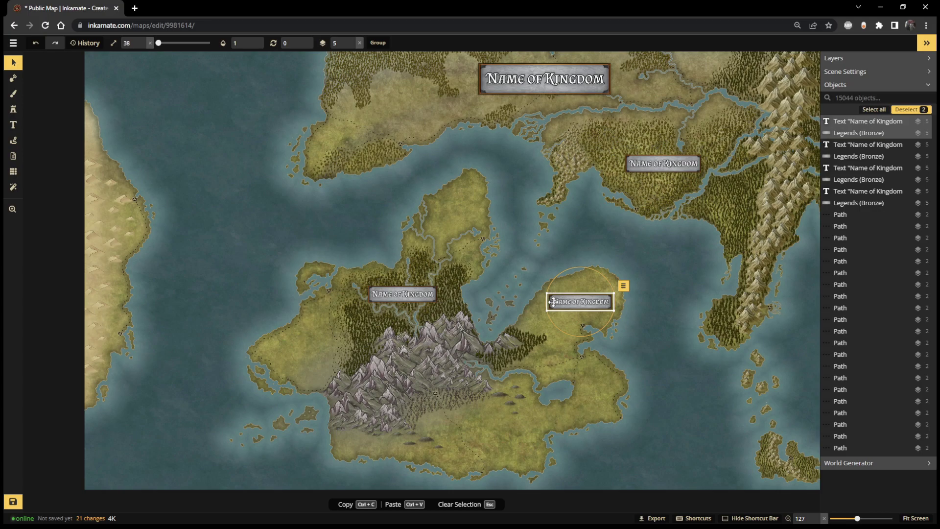
# Step: Move the forest label's plate and name text onto the southern continent's western peninsula, with the text centred on the plate
pyautogui.click(431, 295)
pyautogui.moveTo(418, 294); pyautogui.dragTo(312, 353)
pyautogui.keyDown('shift'); pyautogui.click(403, 291); pyautogui.keyUp('shift')
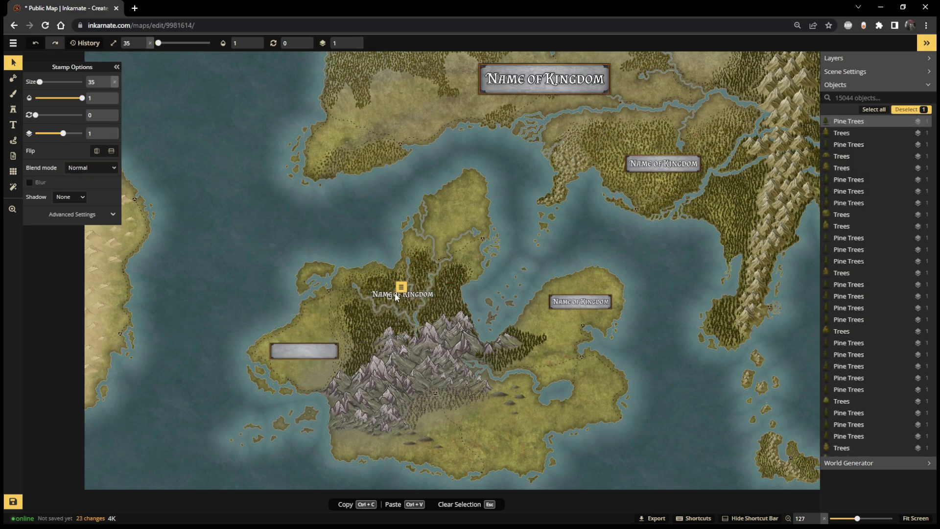
pyautogui.moveTo(414, 297); pyautogui.dragTo(318, 351)
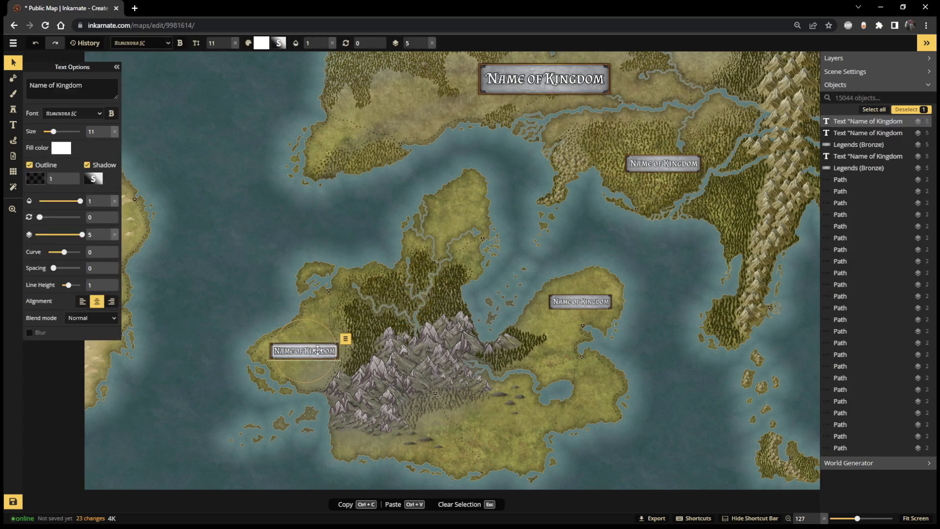
# Step: Paste two more labels on the southern continent: a very small one on the northern peninsula and a larger one on the southern plain
pyautogui.click(457, 205)
pyautogui.hotkey('ctrl', 'v')
pyautogui.moveTo(524, 212); pyautogui.dragTo(459, 209)
pyautogui.moveTo(435, 394); pyautogui.dragTo(485, 456)
pyautogui.hotkey('ctrl', 'v')
pyautogui.moveTo(550, 426); pyautogui.dragTo(503, 430)
# Step: Paste a label copy, shrink it to size 59 and place it on the desert coast at the map's western edge
pyautogui.click(304, 325)
pyautogui.hotkey('ctrl', 'v')
pyautogui.moveTo(251, 268); pyautogui.dragTo(165, 221)
pyautogui.moveTo(228, 219); pyautogui.dragTo(155, 243)
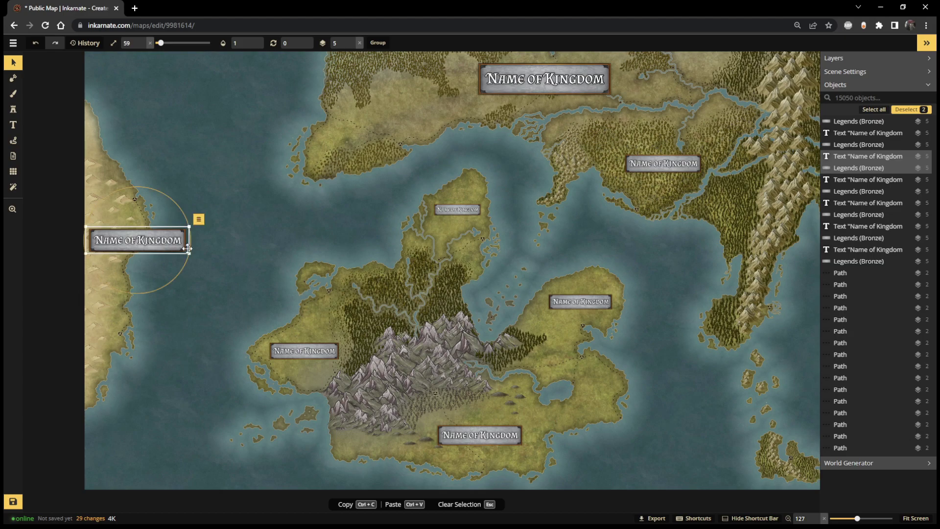
# Step: Paste two more labels: one of size 46 on the snowy northern islands and one of size 50 east of the mountain range
pyautogui.scroll(-3, 618, 257)
pyautogui.moveTo(638, 268); pyautogui.dragTo(607, 356)
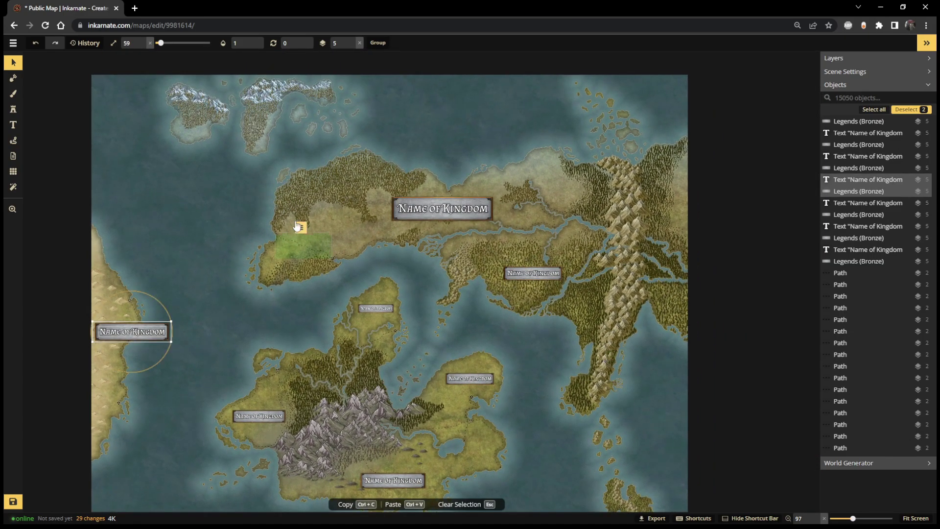
pyautogui.hotkey('ctrl', 'v')
pyautogui.moveTo(295, 130); pyautogui.dragTo(245, 123)
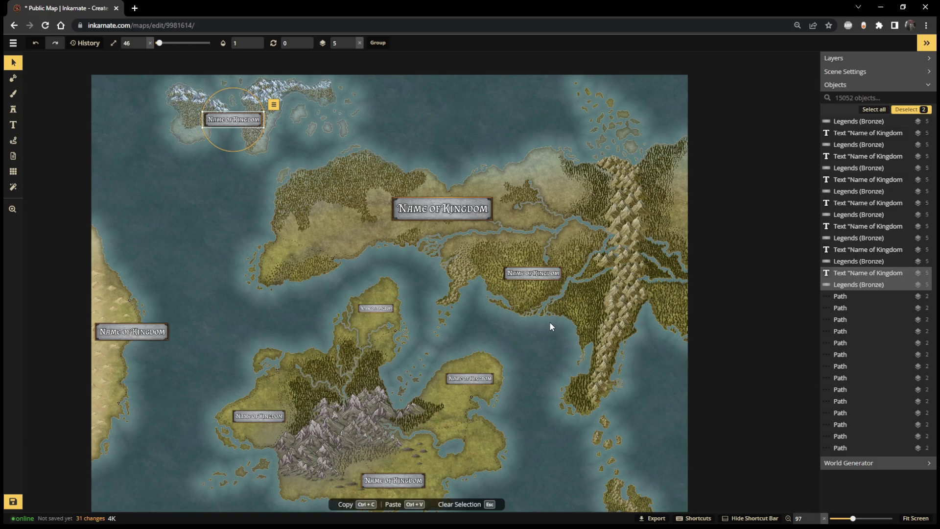
pyautogui.hotkey('ctrl', 'v')
pyautogui.moveTo(572, 316); pyautogui.dragTo(663, 245)
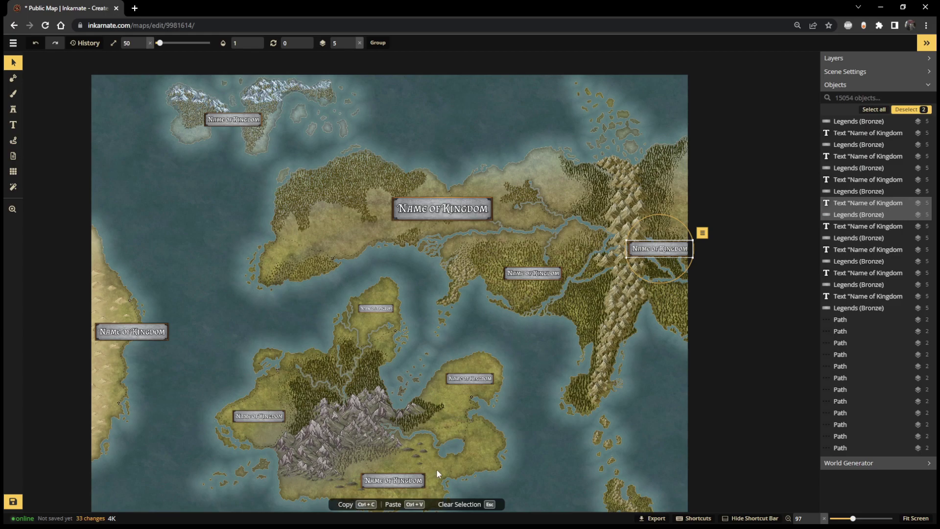
pyautogui.click(538, 467)
# Step: Configure the path tool to draw a dotted white line with a width of 1
pyautogui.scroll(4, 540, 470)
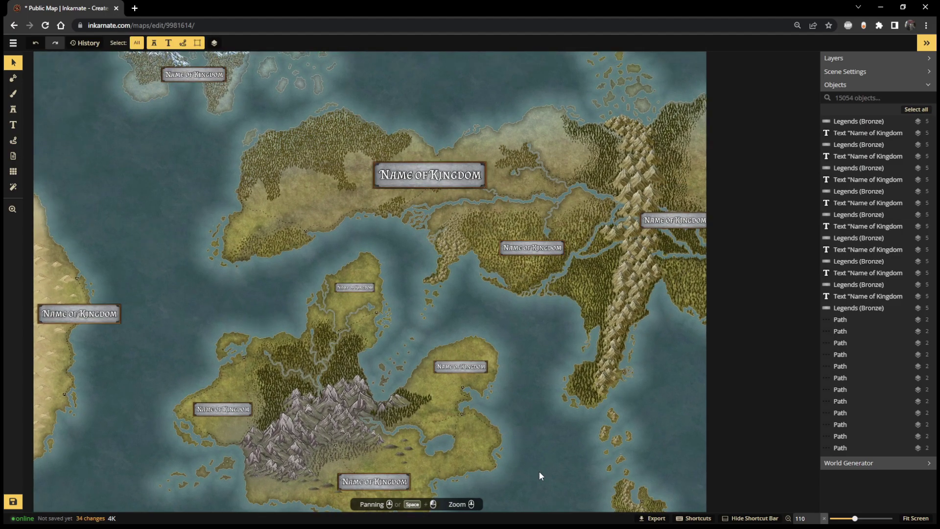
pyautogui.scroll(1, 541, 465)
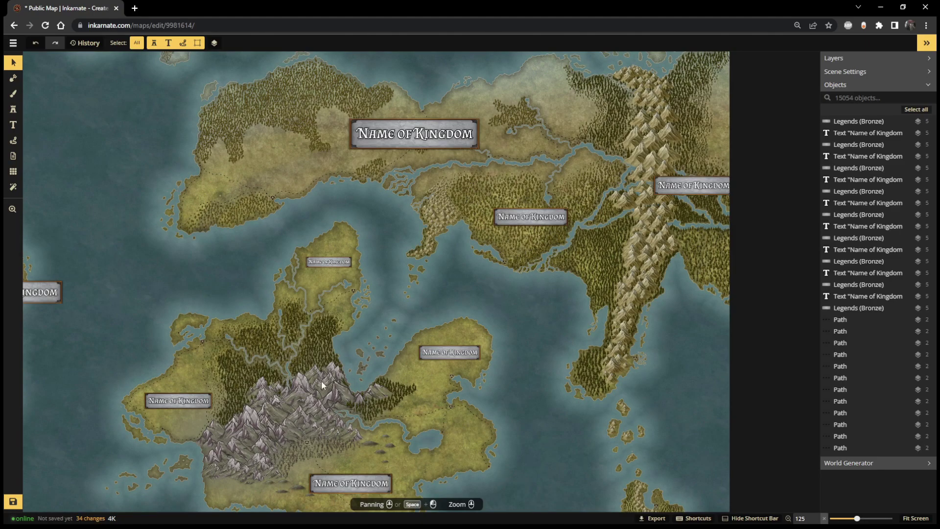
pyautogui.click(13, 140)
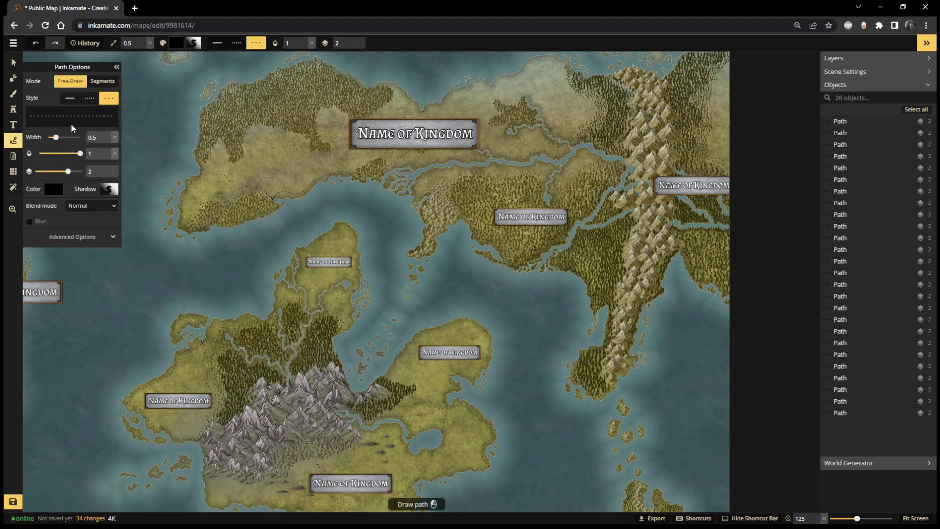
pyautogui.click(106, 135)
pyautogui.click(89, 98)
pyautogui.click(54, 189)
pyautogui.click(71, 207)
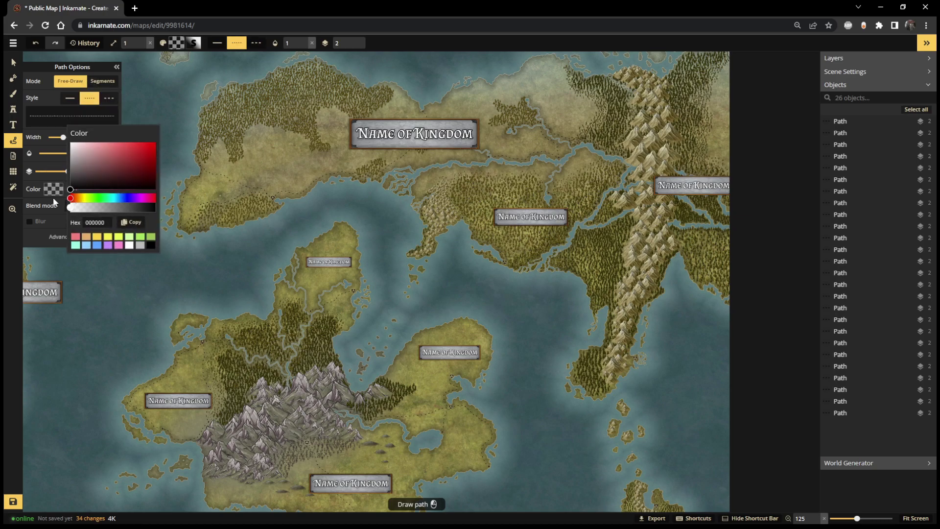
pyautogui.click(210, 320)
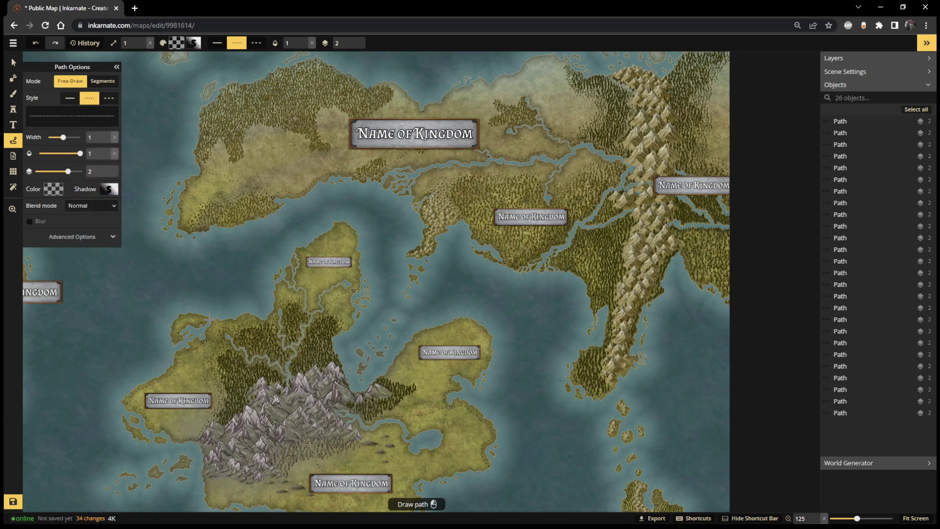
pyautogui.click(53, 190)
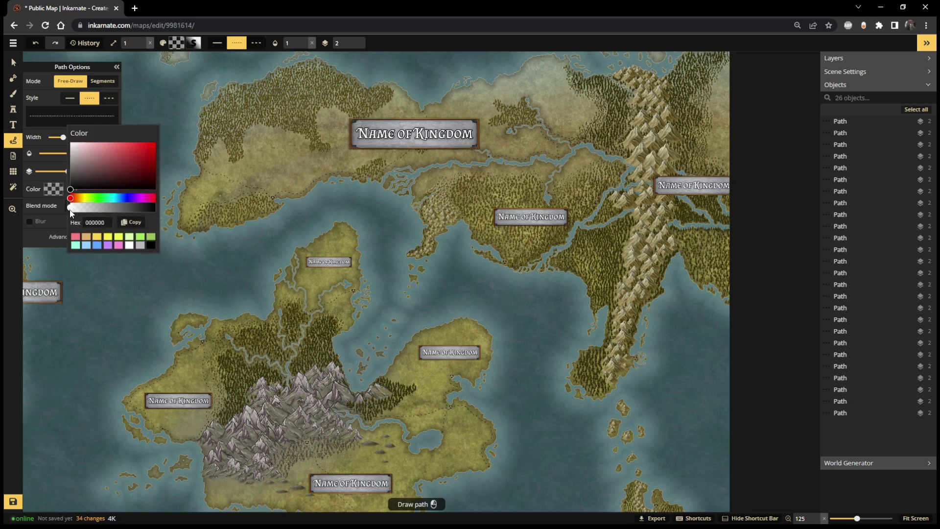
pyautogui.click(129, 245)
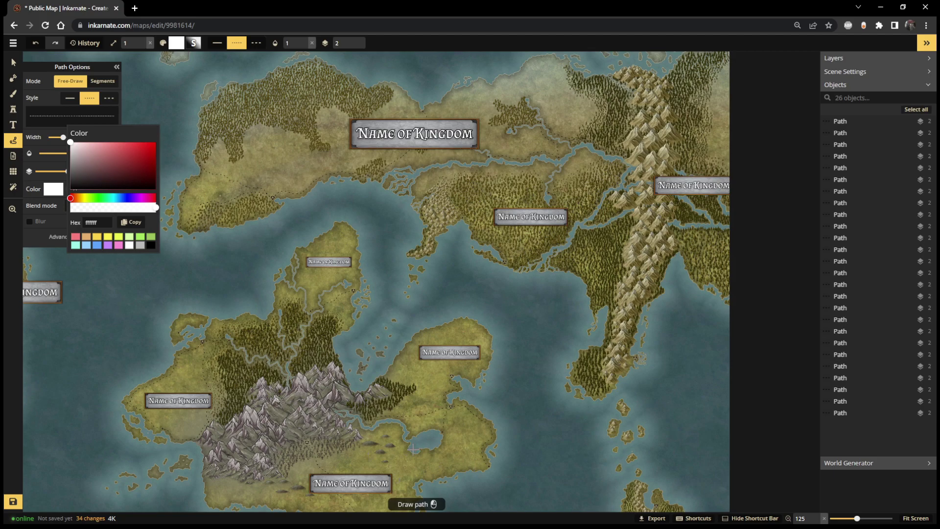
pyautogui.click(476, 468)
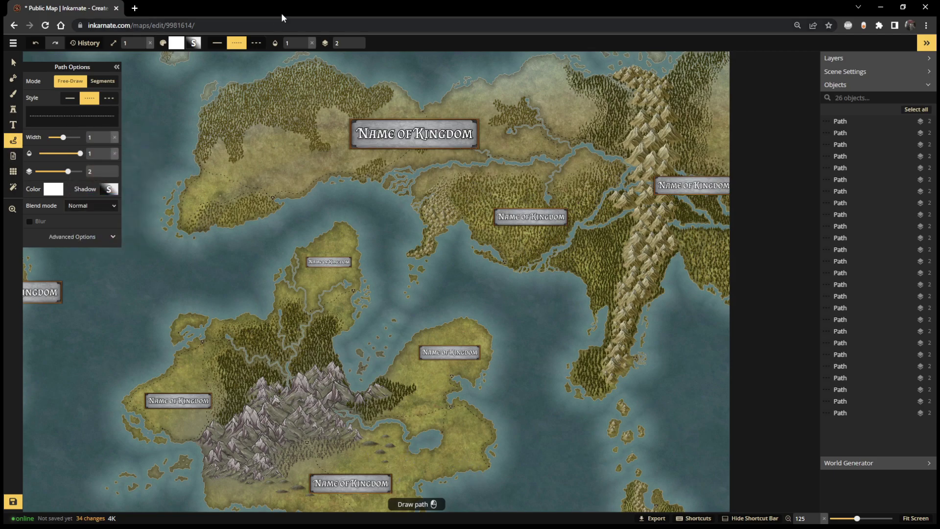
# Step: Draw three dotted border lines: on the southern continent's southeastern peninsula, through its western forest, and across the northern continent along the river
pyautogui.moveTo(468, 469); pyautogui.dragTo(419, 451)
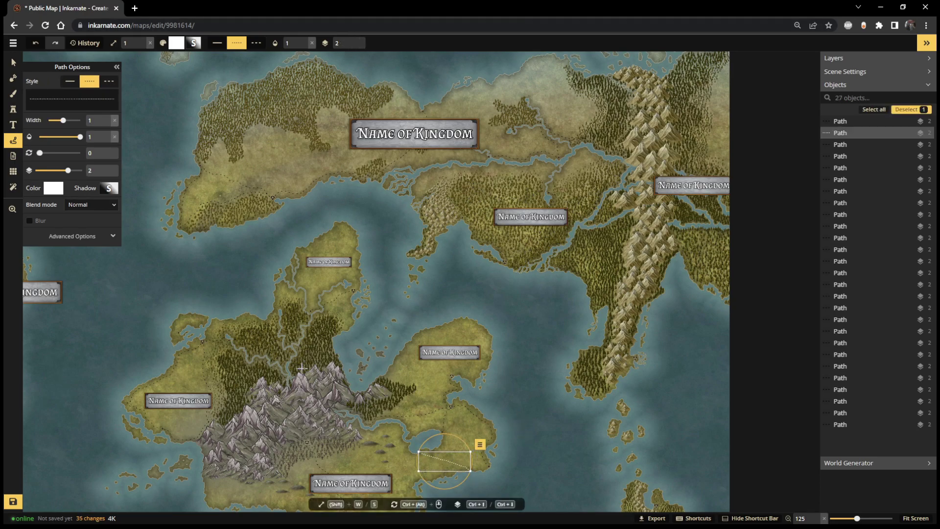
pyautogui.moveTo(188, 345); pyautogui.dragTo(295, 383)
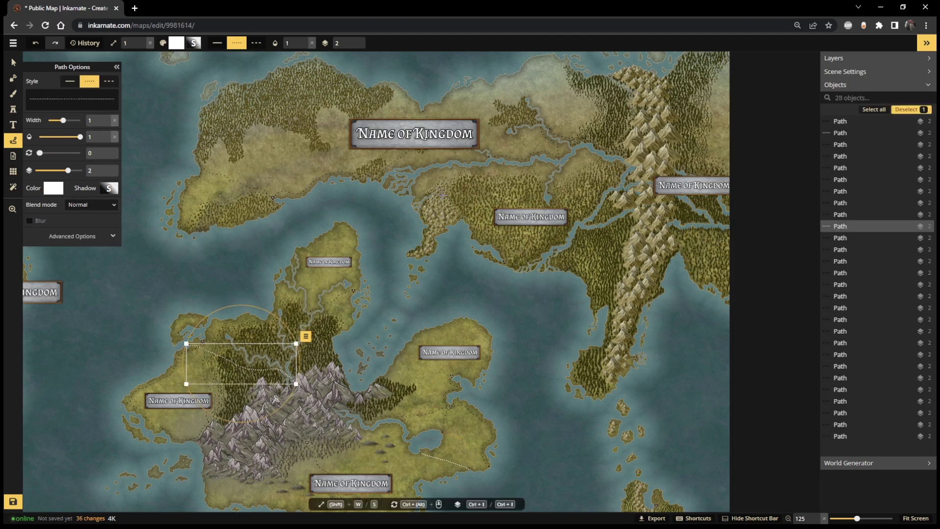
pyautogui.moveTo(391, 188)
pyautogui.mouseDown()
pyautogui.moveTo(477, 153)
pyautogui.moveTo(638, 180)
pyautogui.mouseUp()
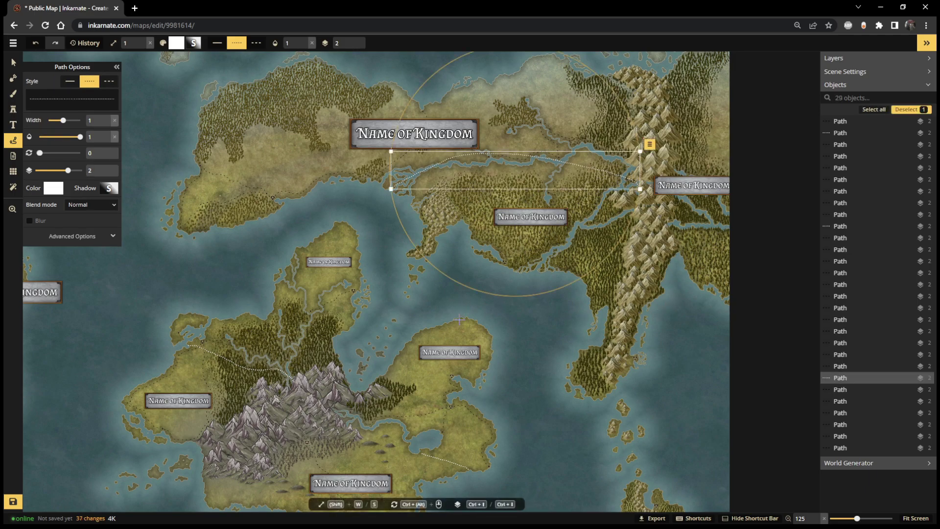
pyautogui.scroll(-2, 461, 318)
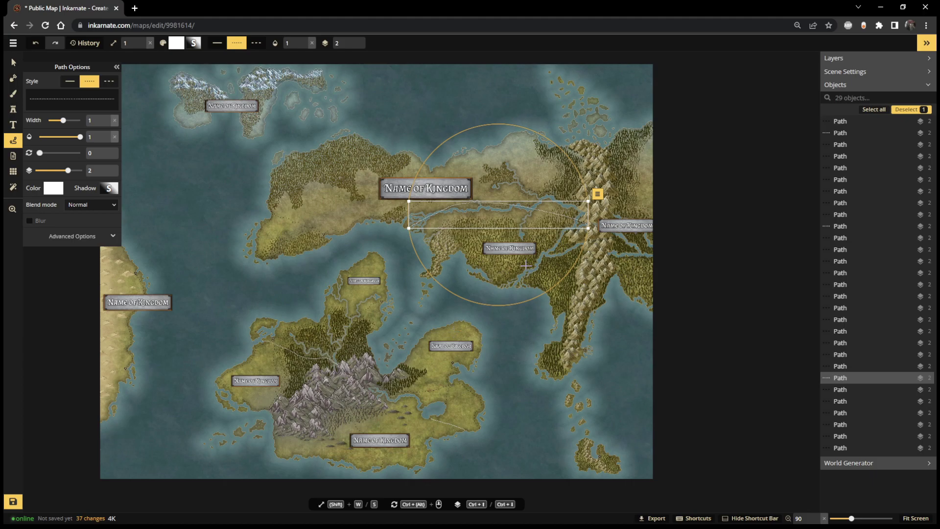
pyautogui.moveTo(294, 242); pyautogui.dragTo(333, 225)
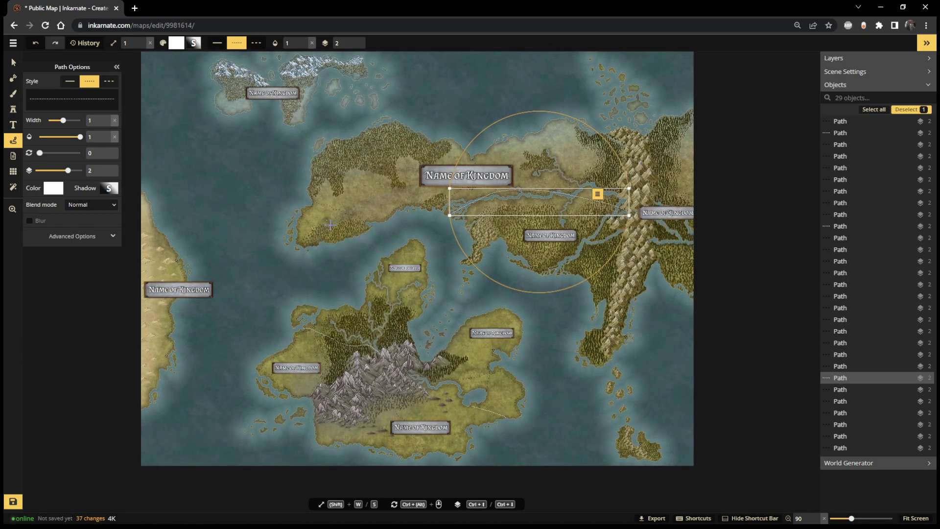
# Step: Undo the three dotted border lines drawn on the two continents
pyautogui.hotkey('ctrl', 'z')
pyautogui.hotkey('ctrl', 'z')
pyautogui.hotkey('ctrl', 'z')
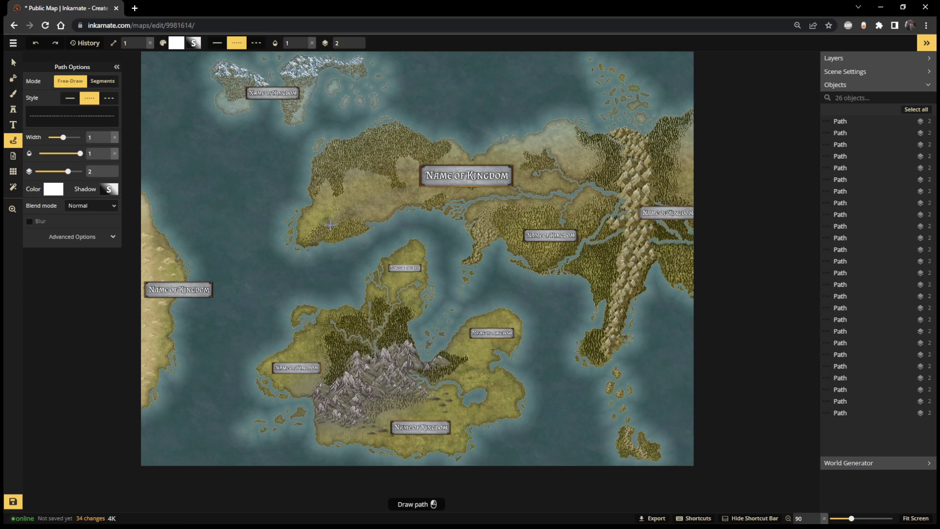
# Step: Change the text of the large label on the northern continent to "The Northern Realm"
pyautogui.click(13, 62)
pyautogui.scroll(5, 509, 198)
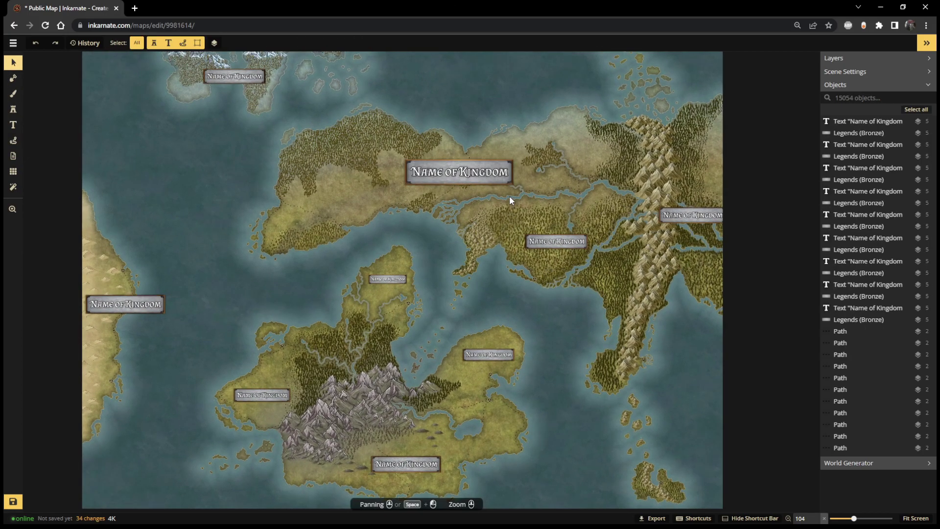
pyautogui.scroll(2, 509, 198)
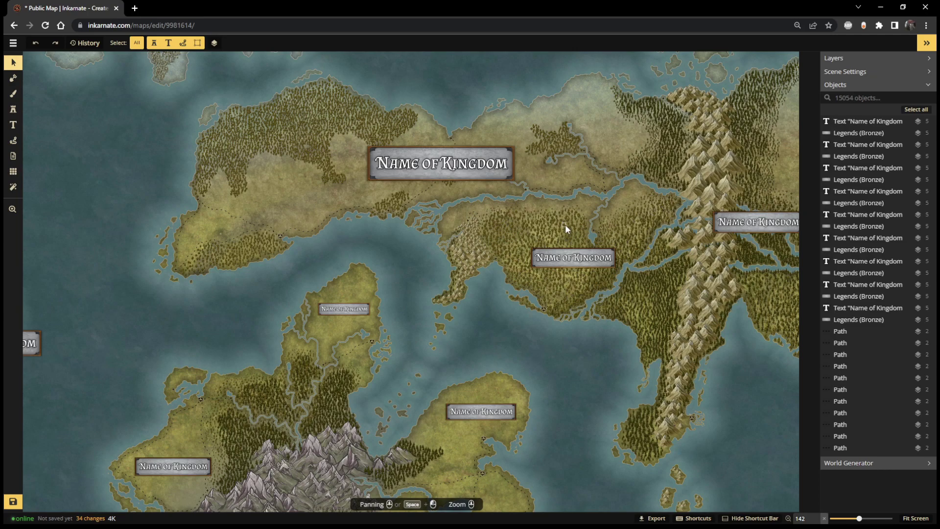
pyautogui.click(468, 167)
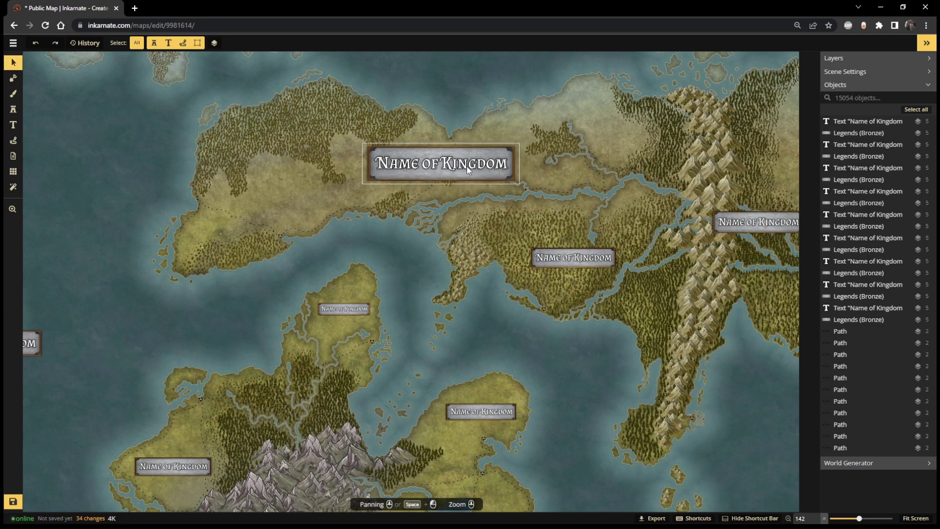
pyautogui.click(468, 167)
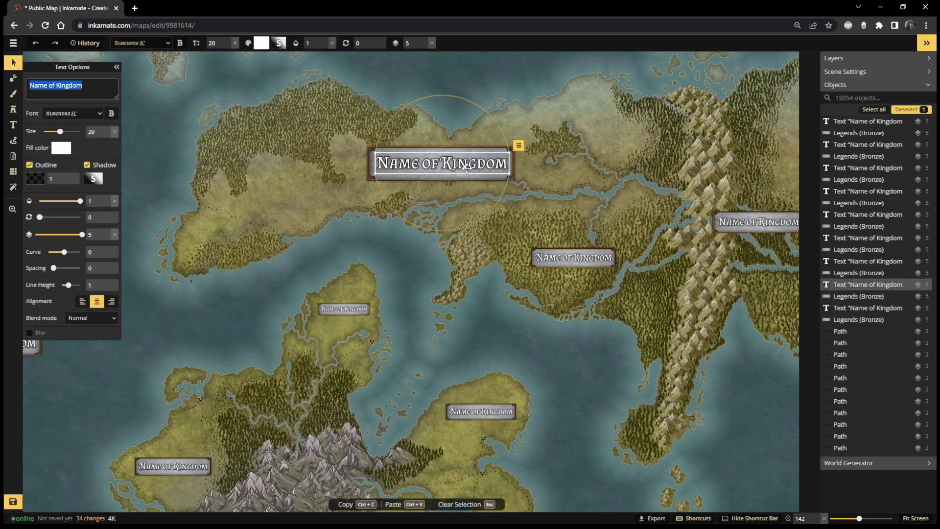
pyautogui.write('The Nor')
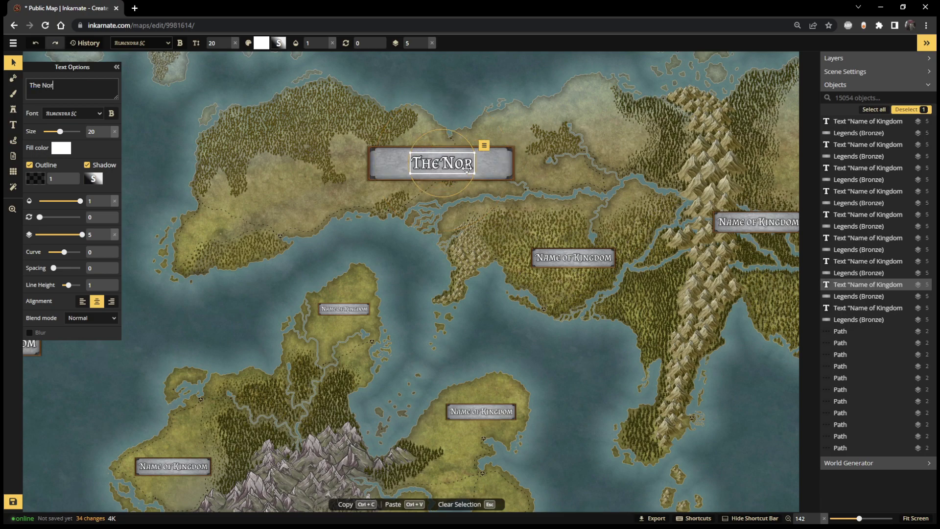
pyautogui.write('thern Realm')
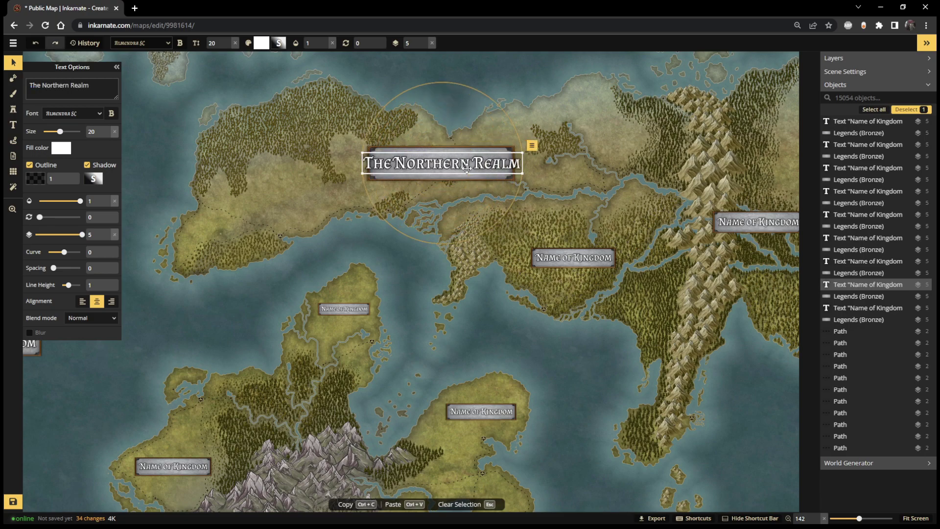
# Step: Try to select the name text of the label on the forest region south of the river
pyautogui.click(570, 260)
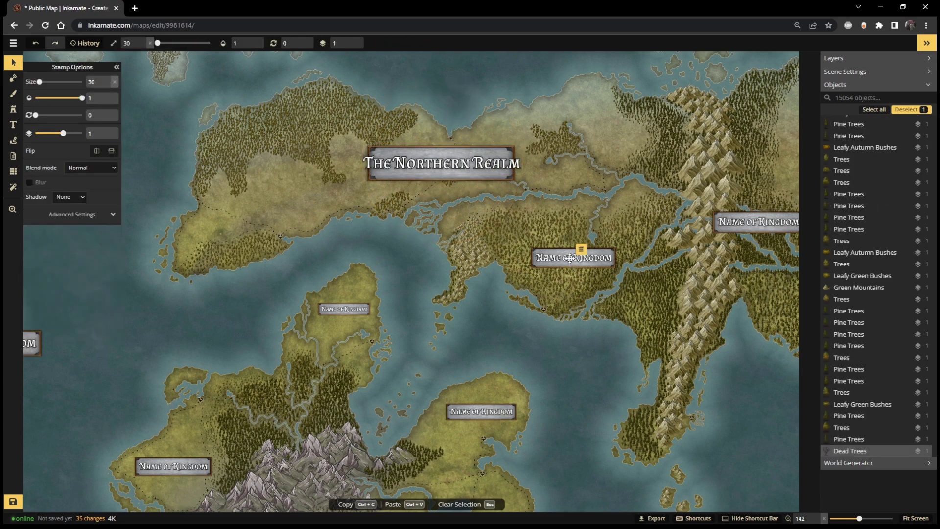
pyautogui.hotkey('ctrl', 'a')
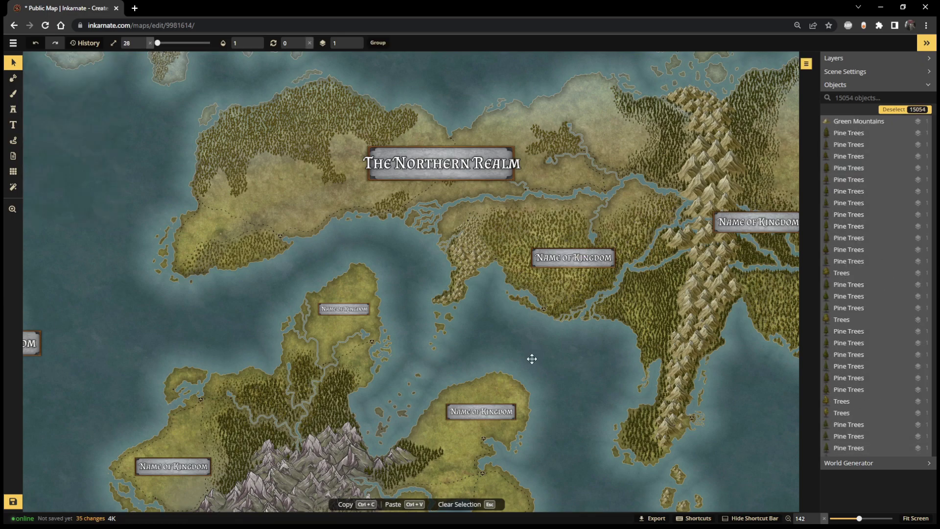
pyautogui.click(735, 168)
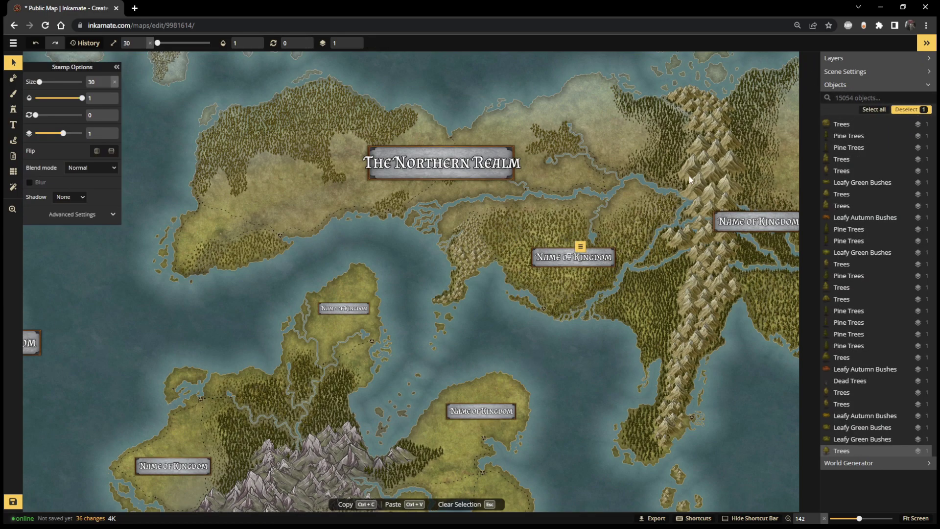
pyautogui.click(551, 258)
pyautogui.click(568, 252)
pyautogui.click(566, 259)
pyautogui.click(564, 258)
pyautogui.click(562, 258)
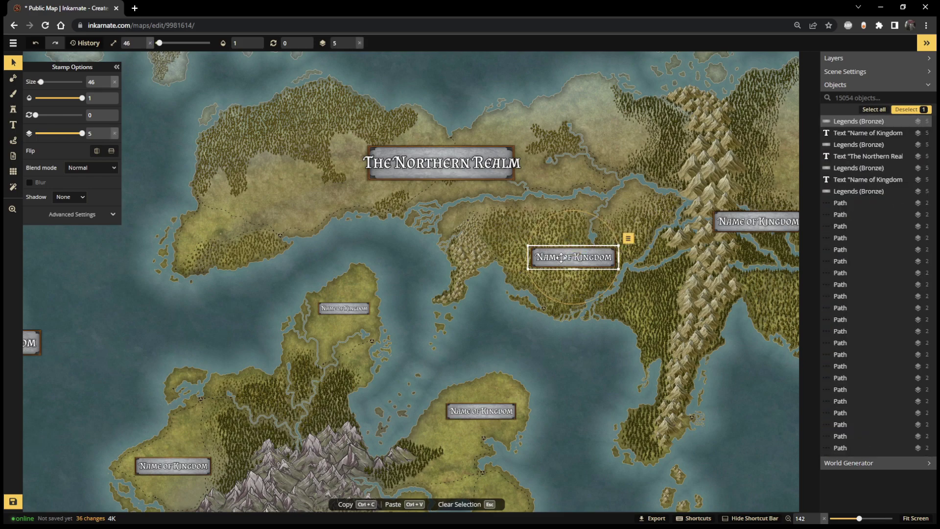
pyautogui.click(864, 134)
pyautogui.click(861, 155)
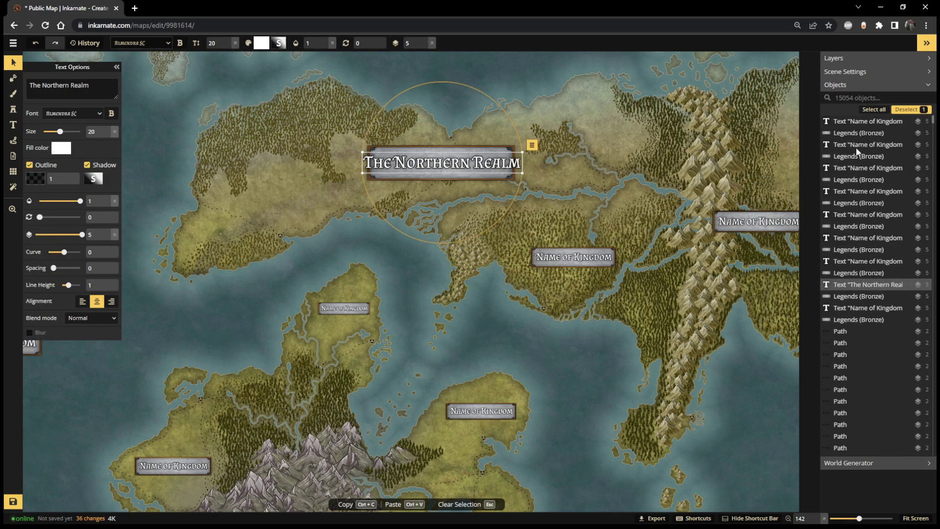
pyautogui.click(863, 147)
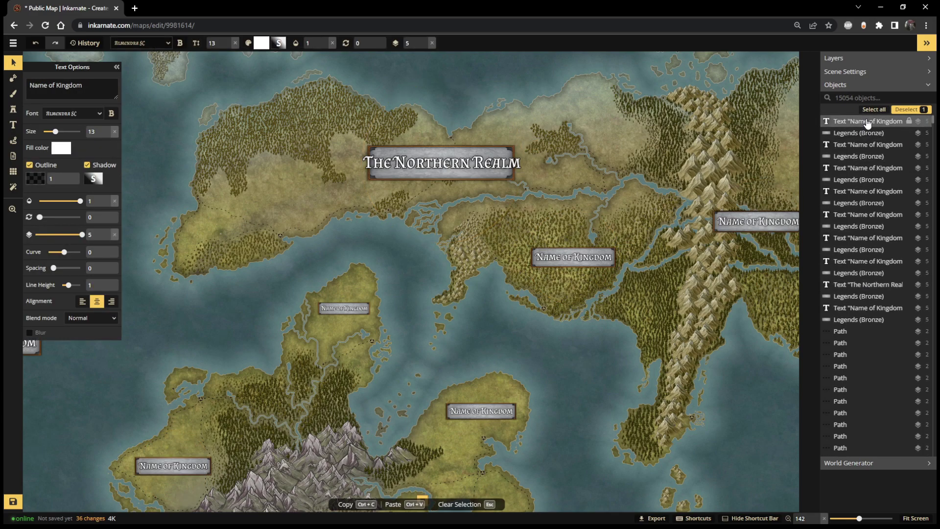
pyautogui.click(865, 167)
pyautogui.click(568, 261)
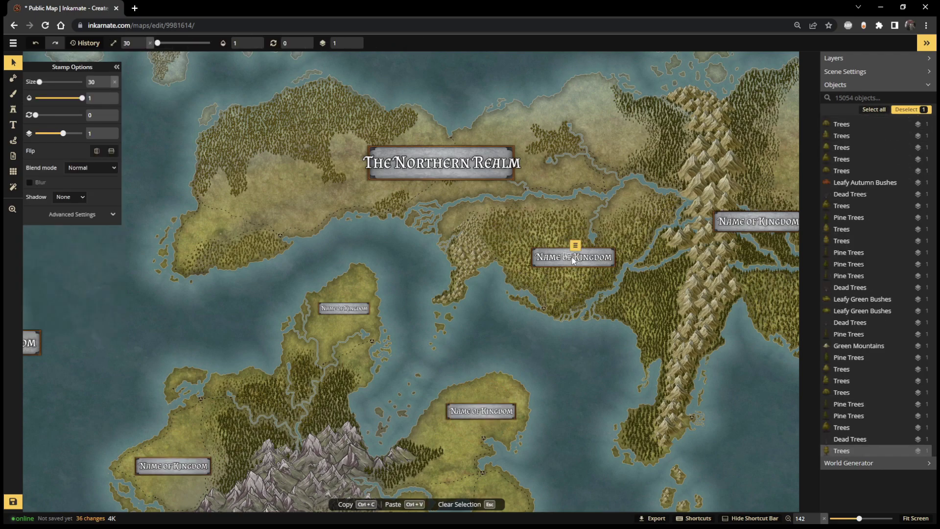
# Step: Rename the forest label "The Forest Kingdom", sliding its bronze plate off the text for the edit and returning it beneath the new name
pyautogui.moveTo(580, 259); pyautogui.dragTo(553, 337)
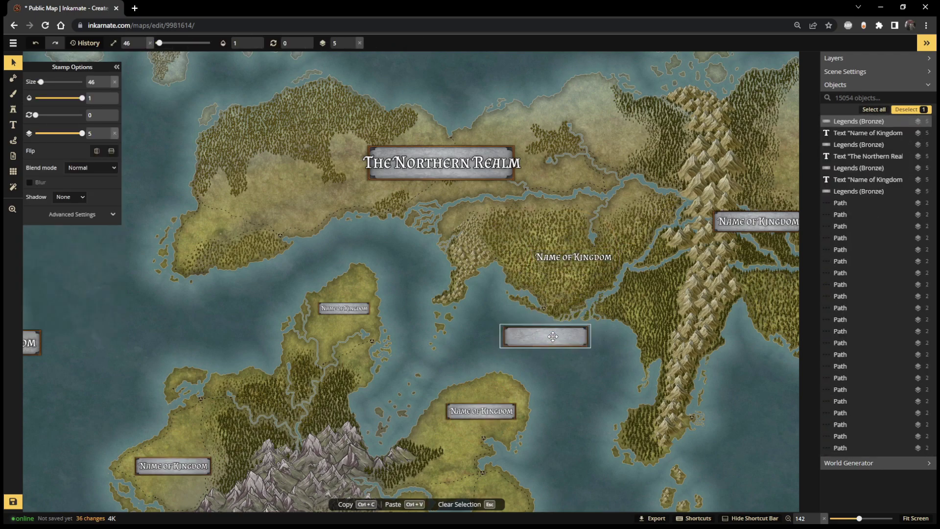
pyautogui.click(577, 262)
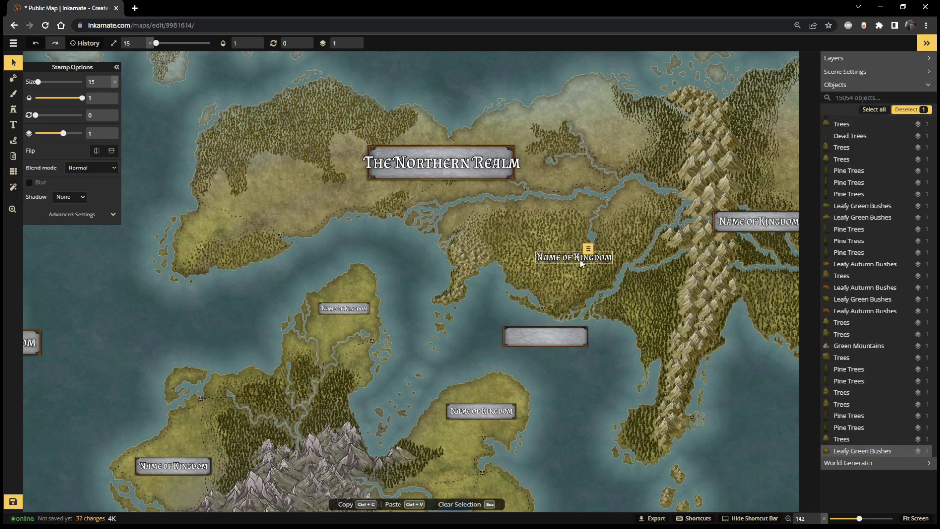
pyautogui.click(582, 259)
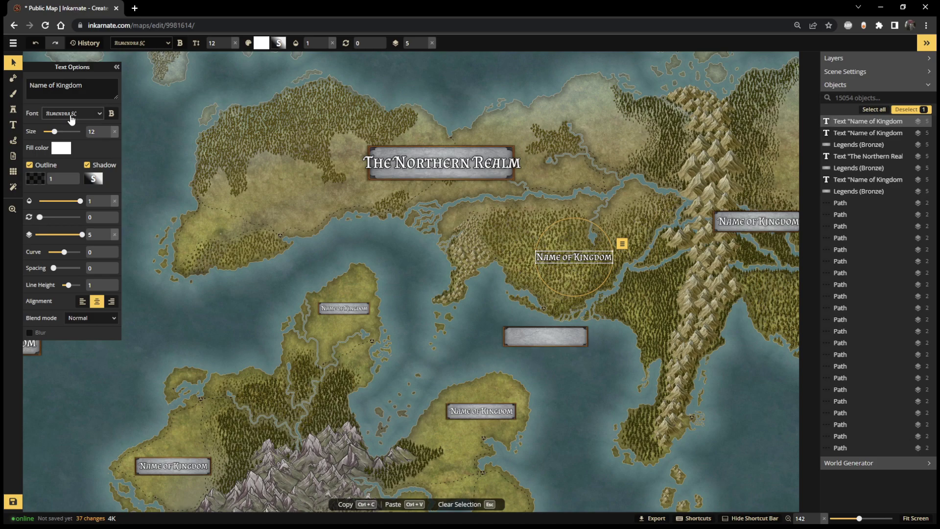
pyautogui.moveTo(88, 88); pyautogui.dragTo(30, 86)
pyautogui.write('The Forest Kingdom')
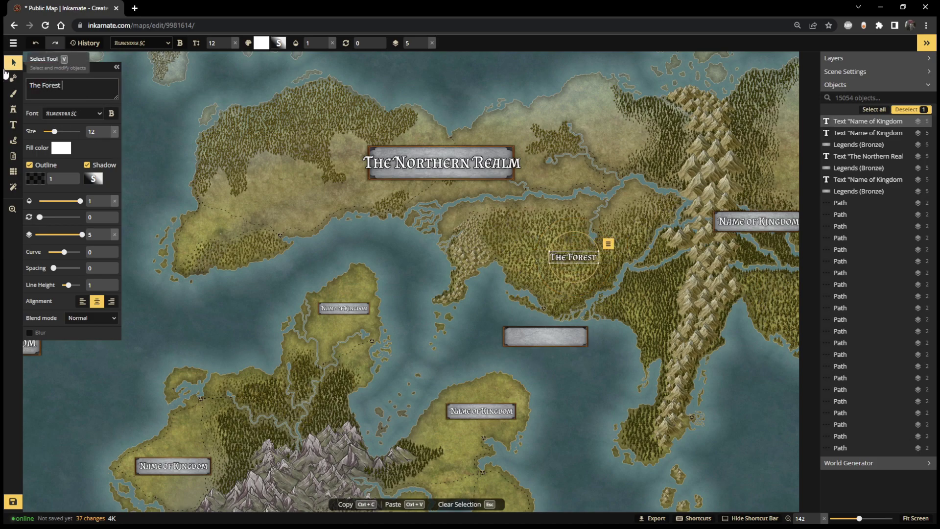
pyautogui.moveTo(541, 335); pyautogui.dragTo(576, 260)
pyautogui.click(549, 340)
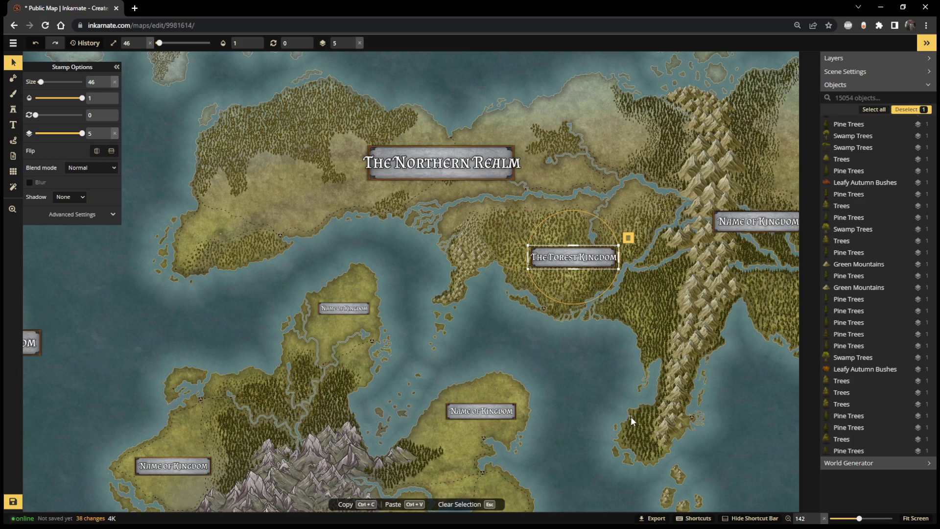
# Step: Try to select the bronze plate behind the "The Forest Kingdom" name without picking up the surrounding trees
pyautogui.scroll(-2, 631, 416)
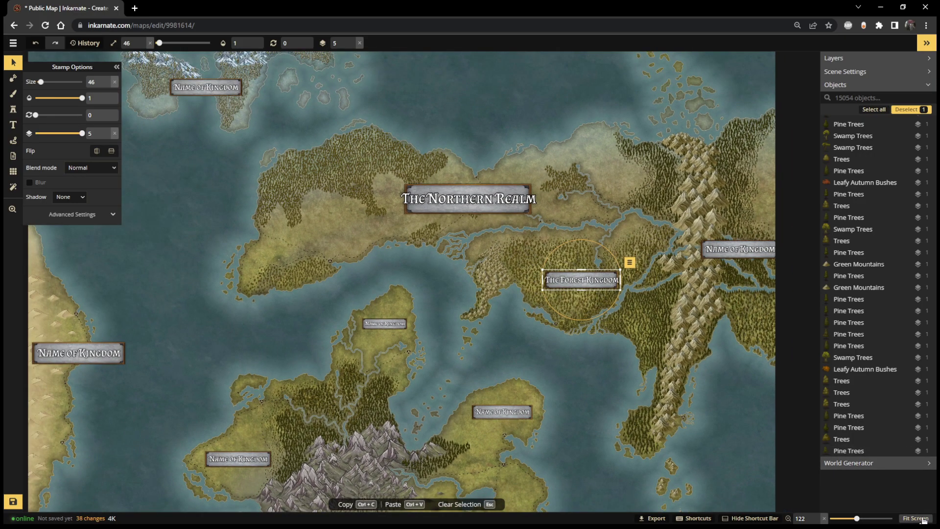
pyautogui.click(915, 518)
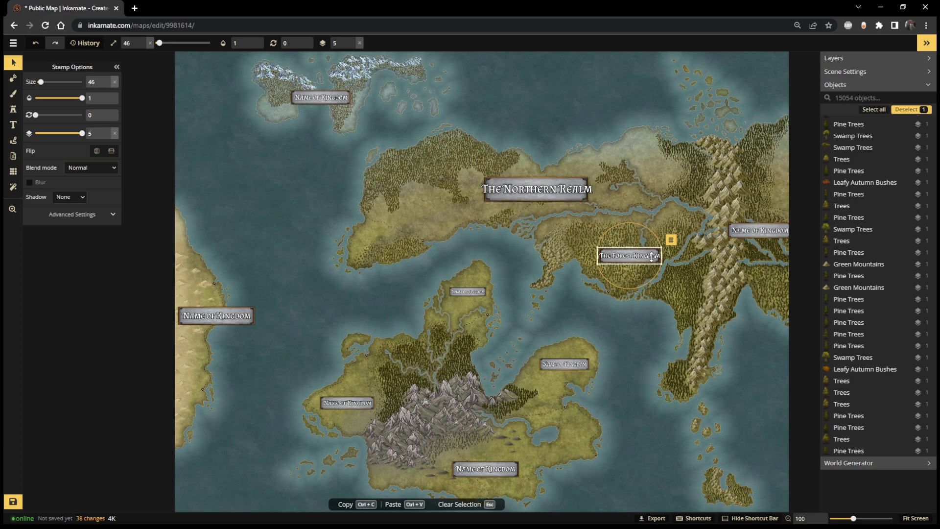
pyautogui.scroll(1, 652, 255)
pyautogui.scroll(4, 653, 255)
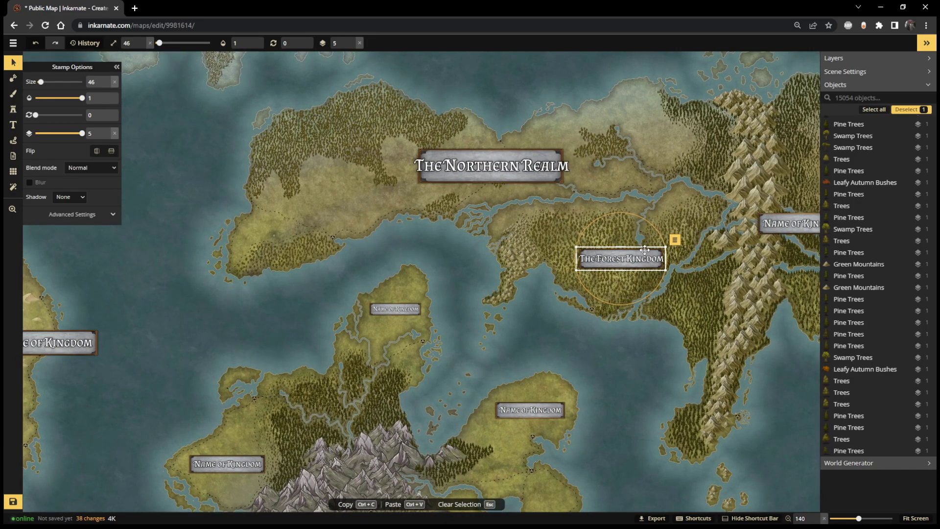
pyautogui.click(656, 252)
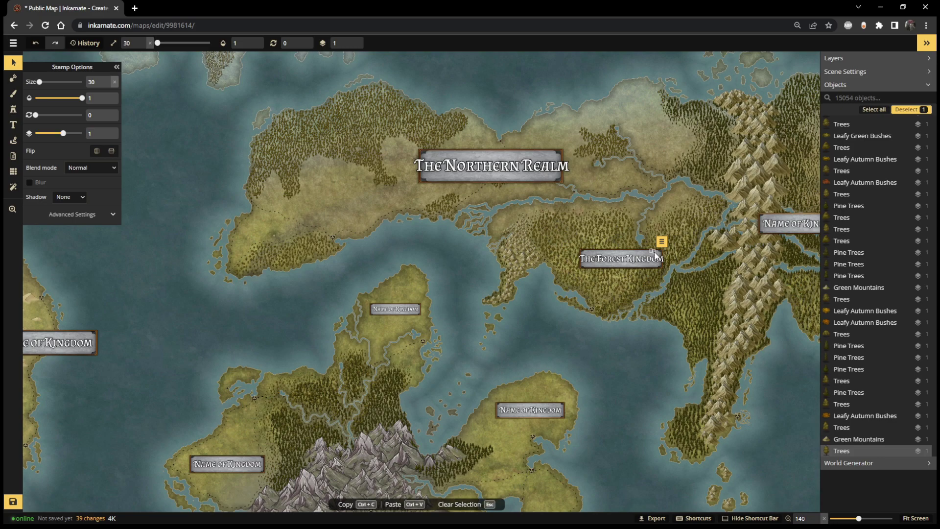
pyautogui.scroll(5, 650, 289)
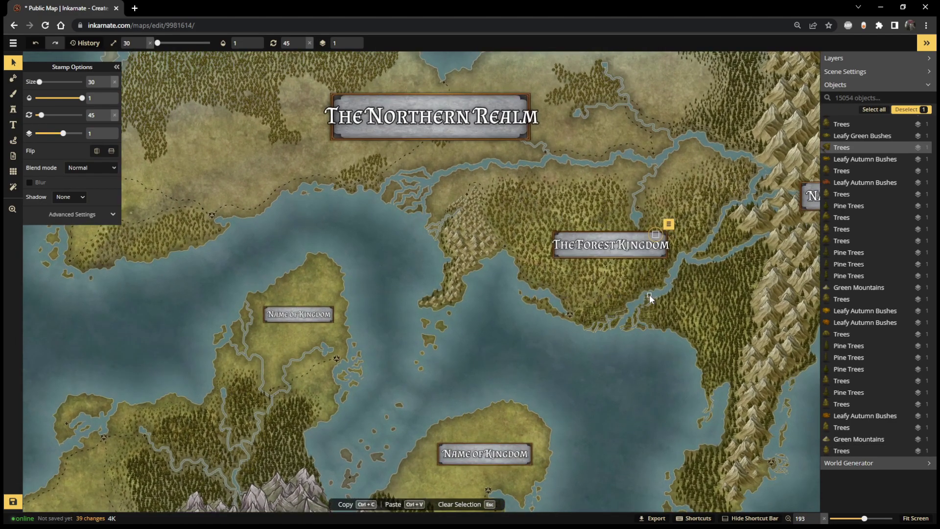
pyautogui.press('Escape')
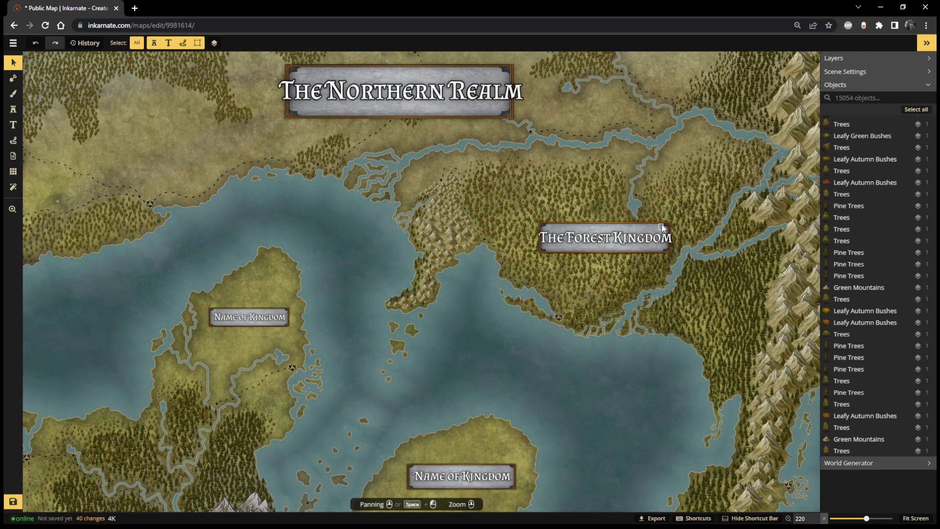
pyautogui.scroll(2, 896, 153)
pyautogui.scroll(1, 537, 363)
pyautogui.click(13, 78)
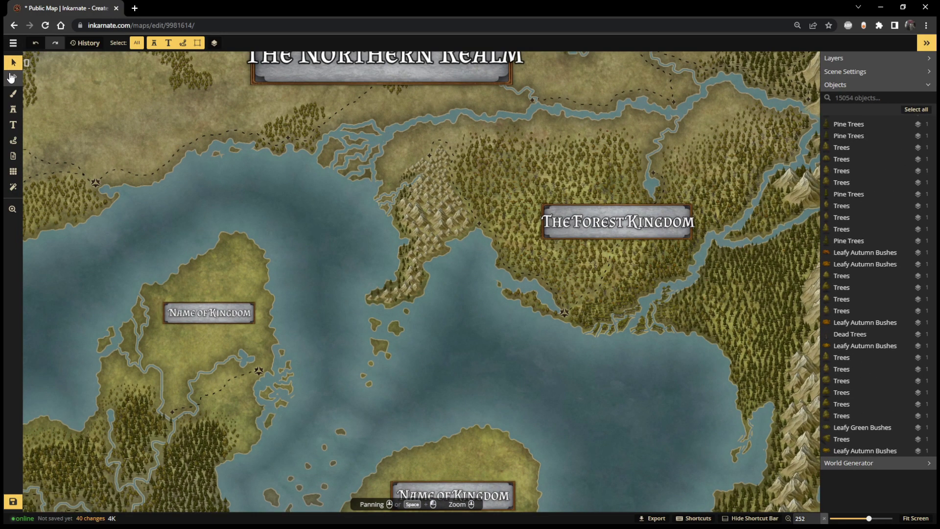
pyautogui.click(12, 64)
pyautogui.click(623, 206)
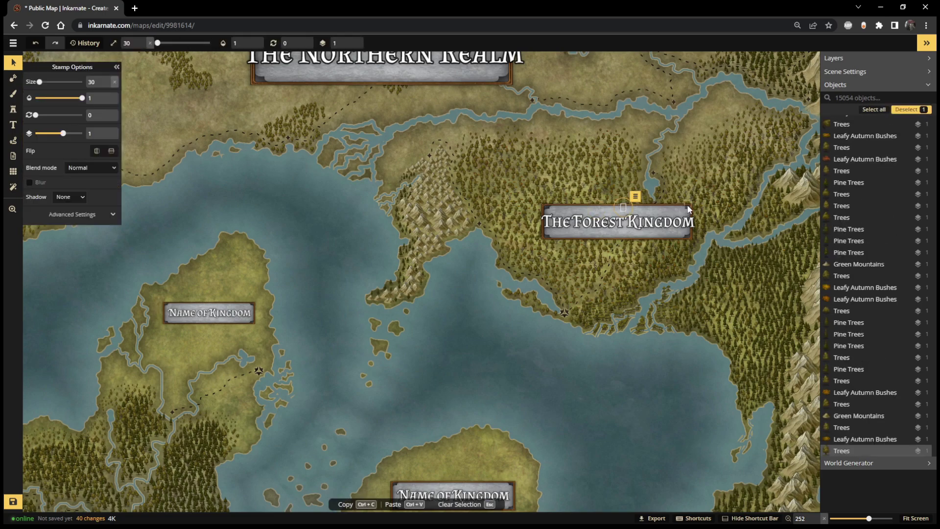
pyautogui.click(689, 234)
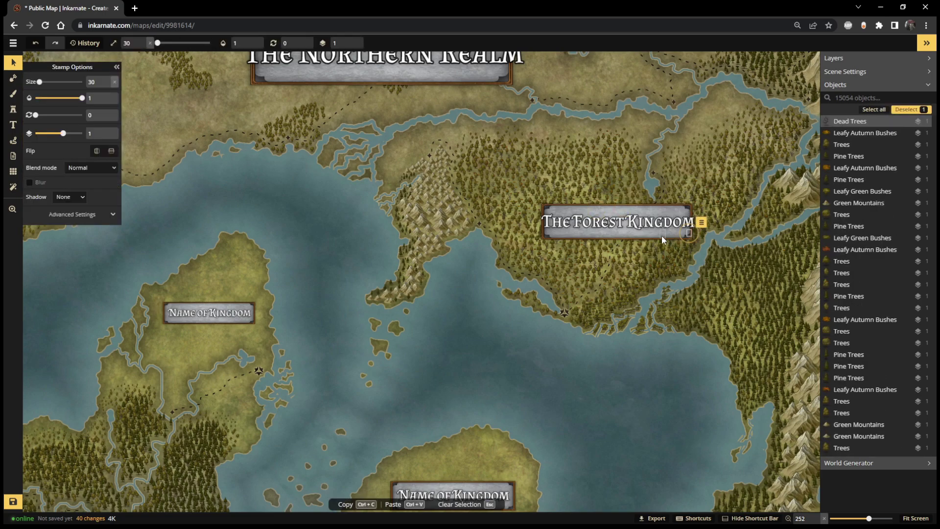
# Step: Select the objects around the "The Forest Kingdom" label, narrow the selection to the plate area, and enlarge it to size 34
pyautogui.click(658, 243)
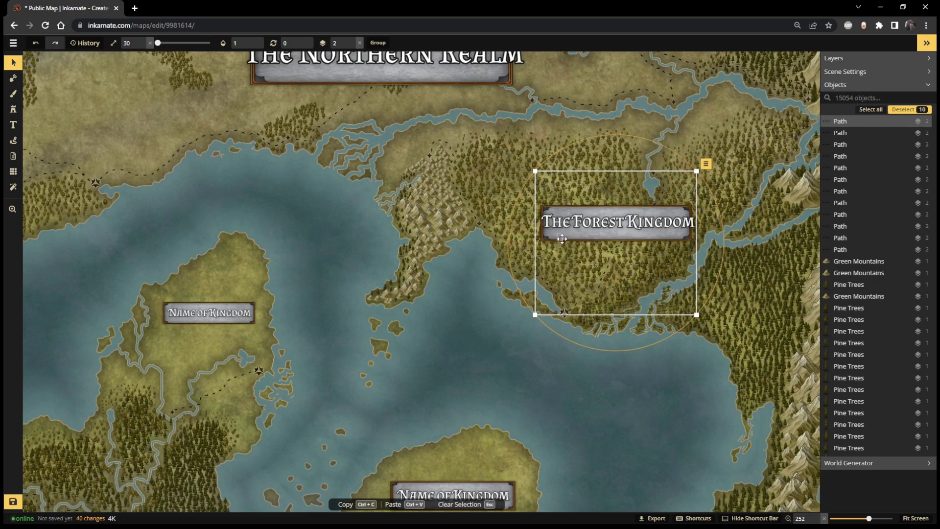
pyautogui.moveTo(698, 171); pyautogui.dragTo(713, 156)
pyautogui.moveTo(660, 203); pyautogui.dragTo(656, 211)
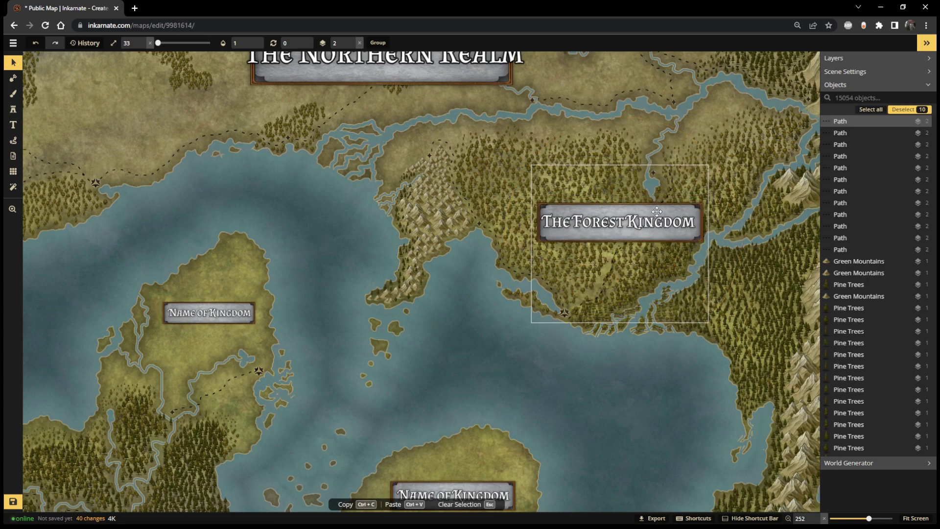
pyautogui.scroll(-3, 656, 211)
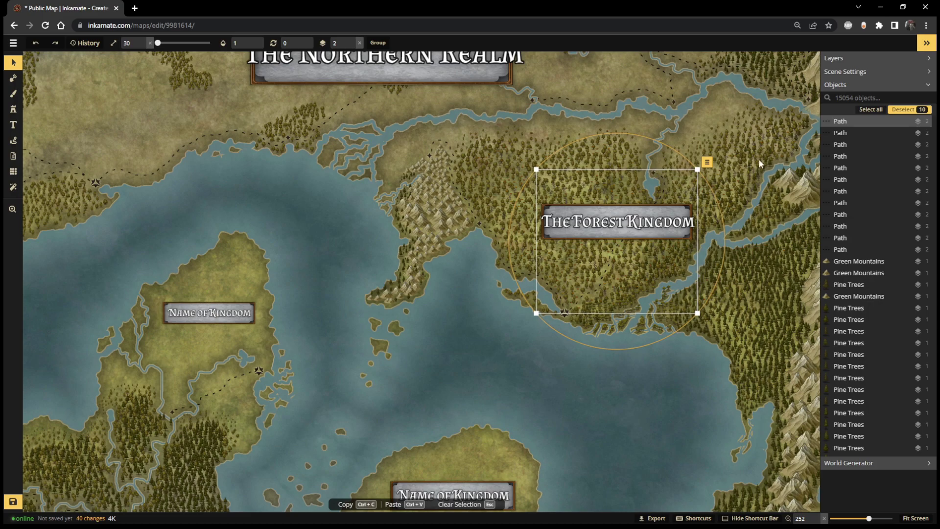
pyautogui.scroll(1, 880, 181)
pyautogui.keyDown('shift'); pyautogui.click(841, 316); pyautogui.keyUp('shift')
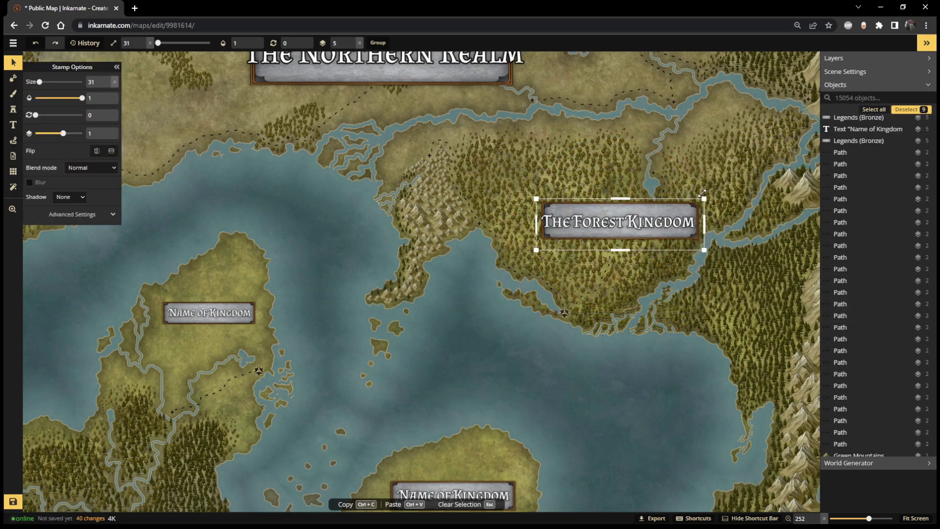
pyautogui.moveTo(702, 193); pyautogui.dragTo(671, 206)
pyautogui.scroll(2, 295, 210)
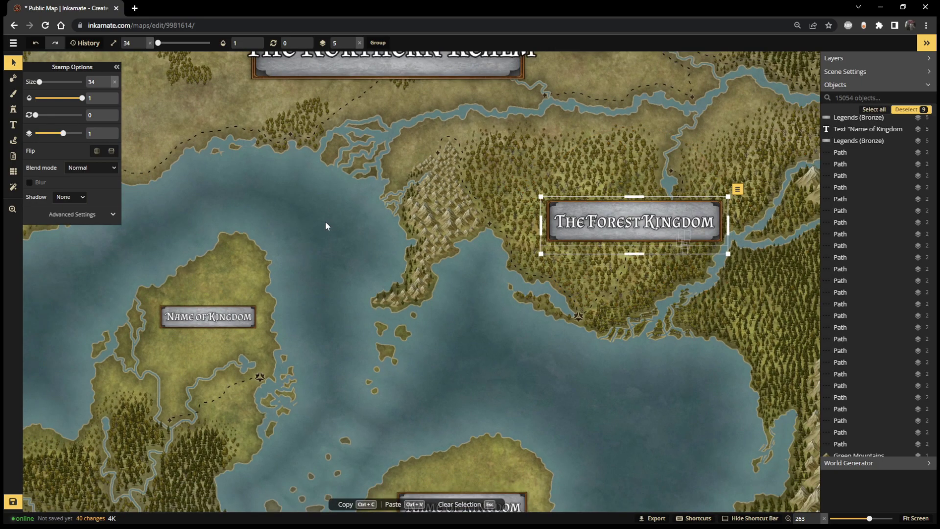
# Step: Enlarge the bronze plate behind "The Northern Realm" to size 92 and check it against the whole map
pyautogui.moveTo(333, 210); pyautogui.dragTo(332, 325)
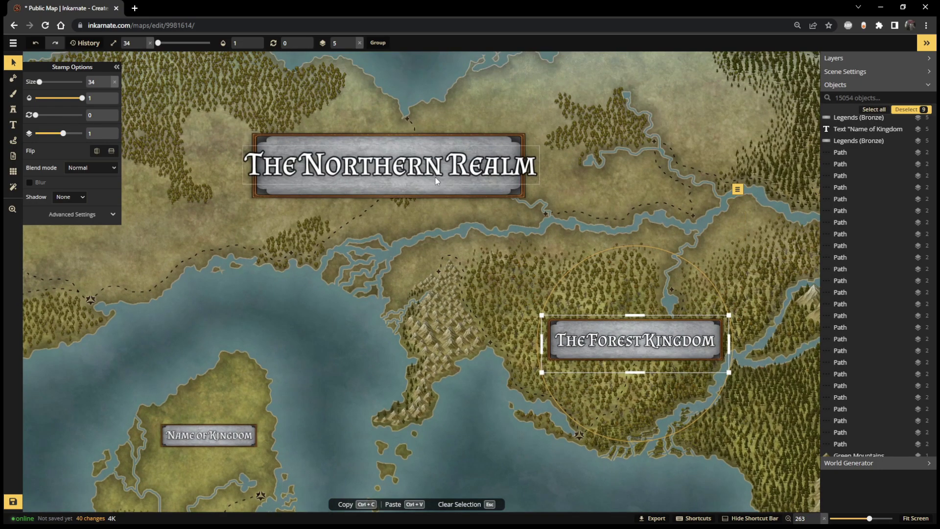
pyautogui.click(435, 197)
pyautogui.moveTo(533, 203); pyautogui.dragTo(507, 195)
pyautogui.scroll(-6, 519, 272)
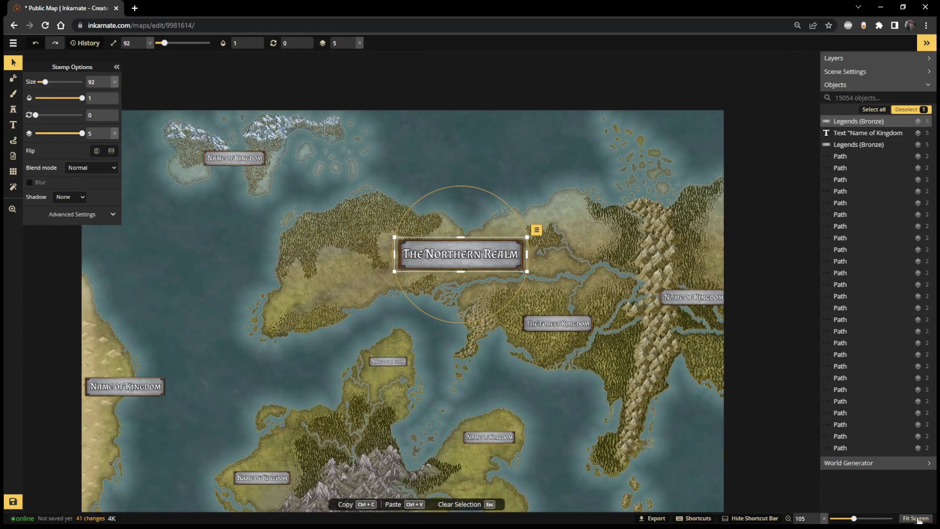
pyautogui.click(916, 518)
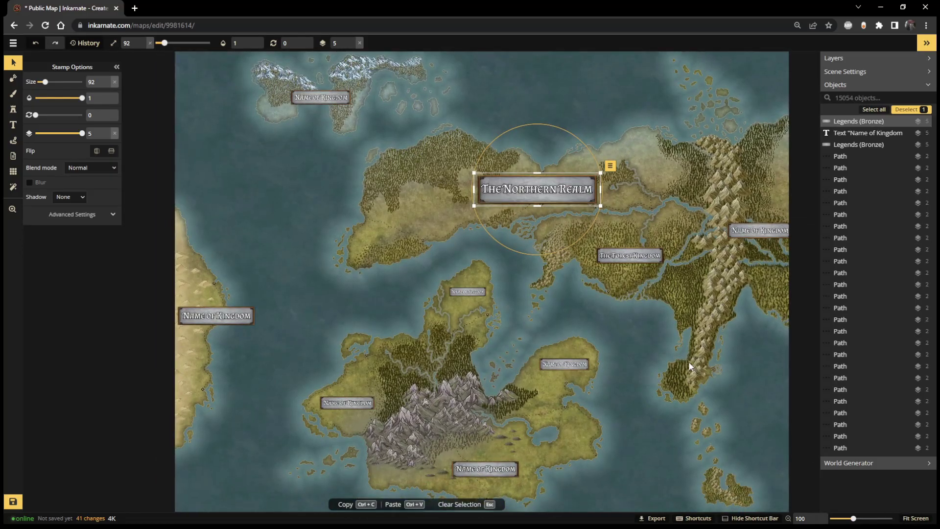